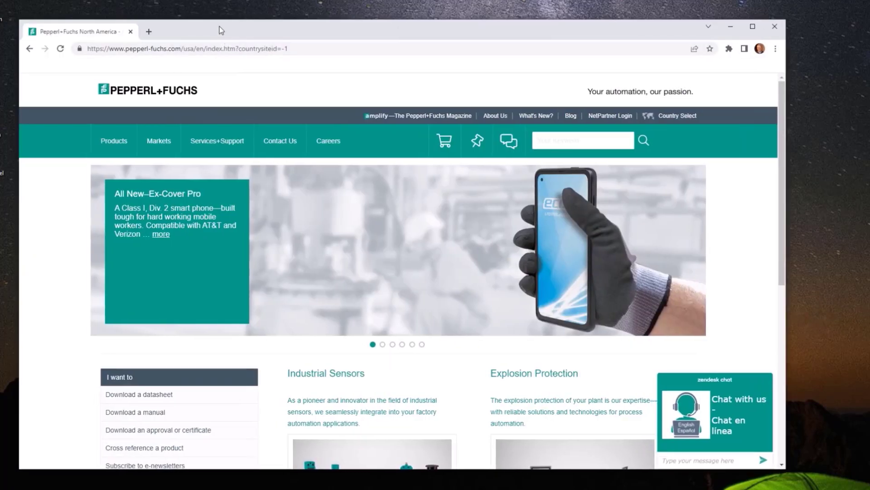
Browse Products > Industrial Communication > IO-Link > IO-Link Software Tools and view all products in the group.
drag(219, 26, 248, 18)
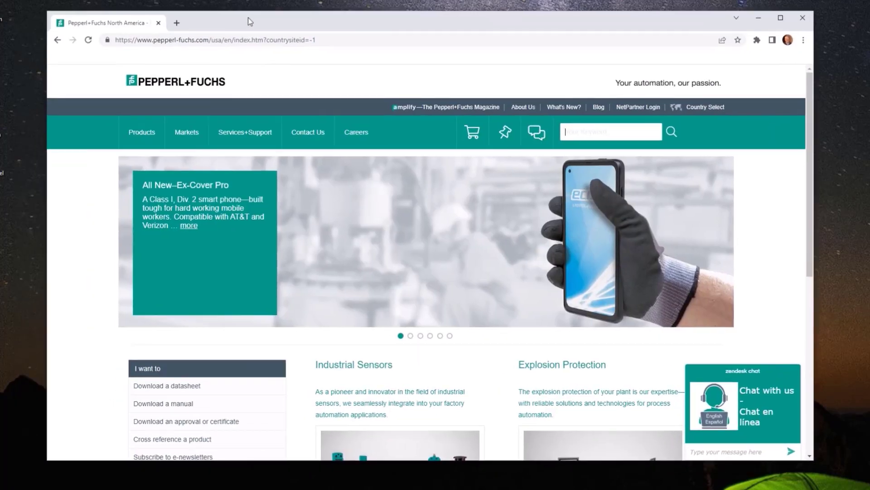
mouse_move(154, 131)
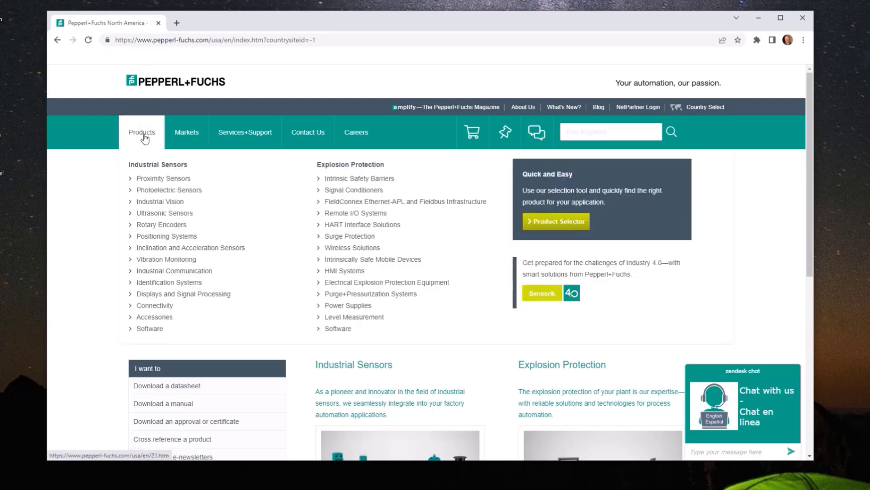
click(170, 272)
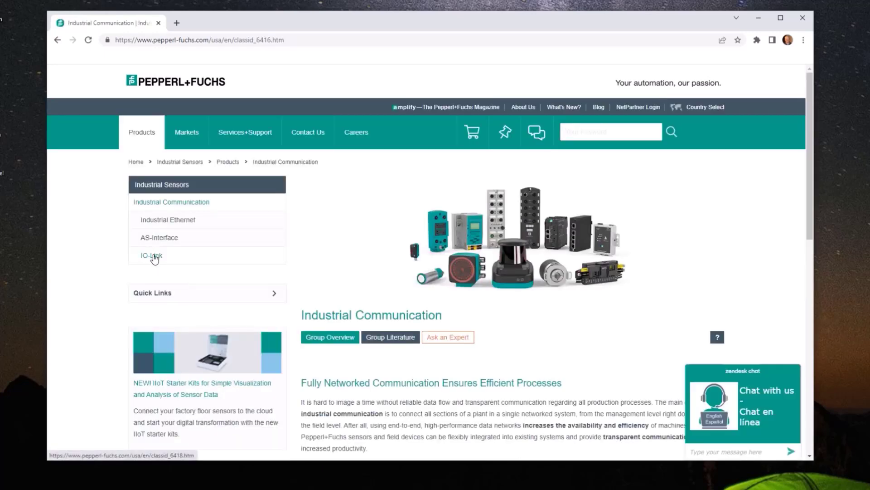
click(153, 256)
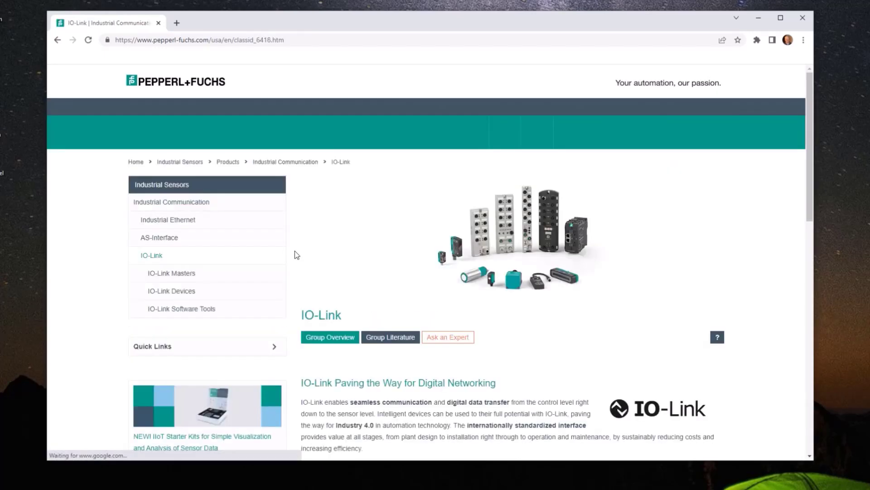
click(199, 313)
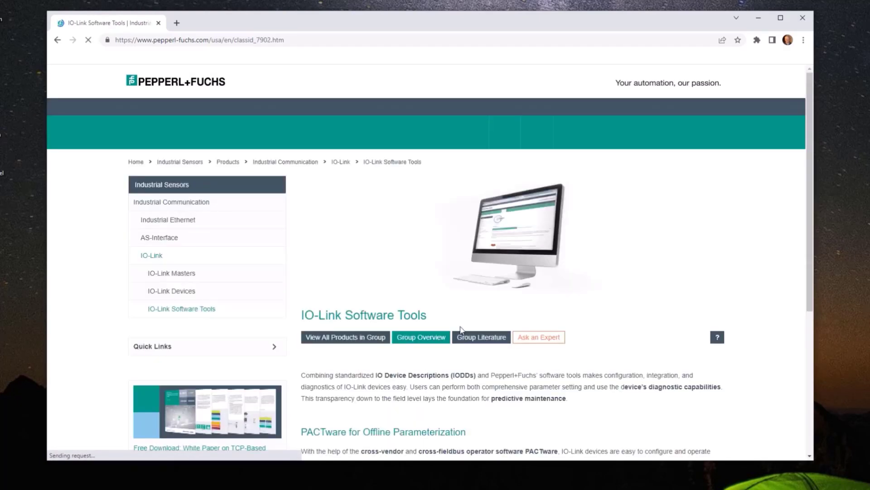
scroll(461, 326, down, 2)
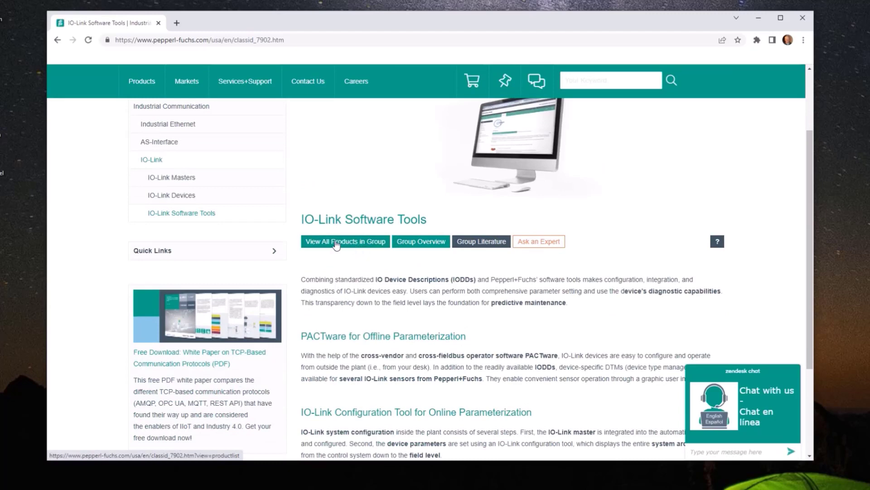
click(350, 243)
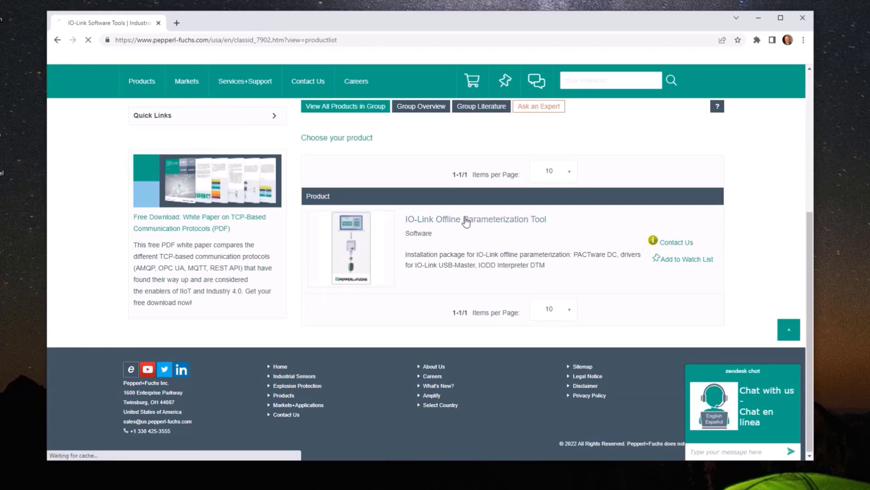
Download 1832711d.zip from the Offline Parameterization Tool's Software tab.
click(465, 221)
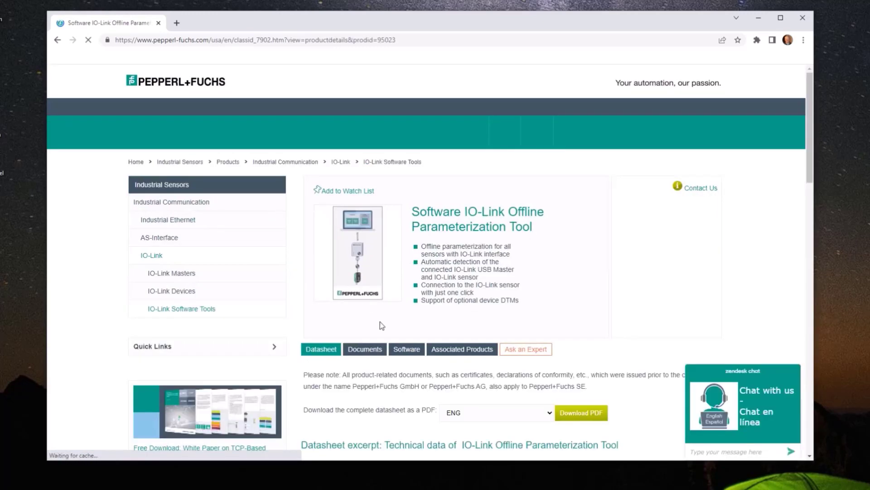
scroll(426, 386, down, 2)
scroll(426, 387, down, 1)
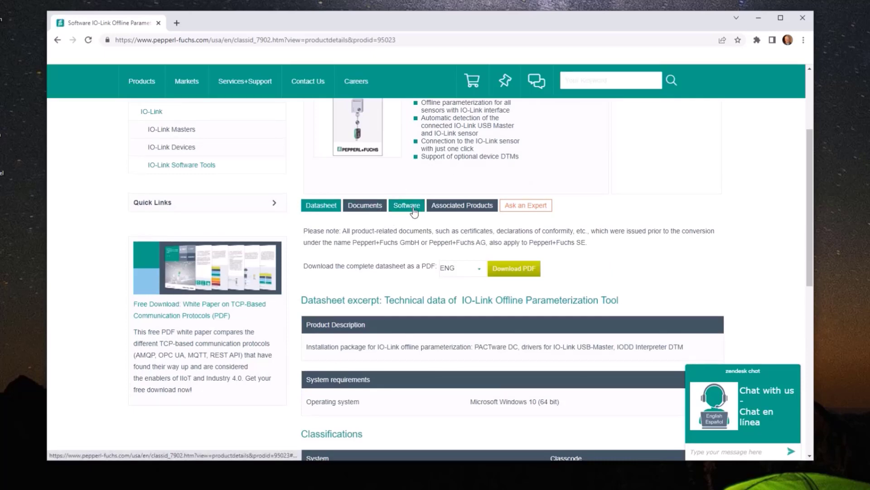
click(411, 209)
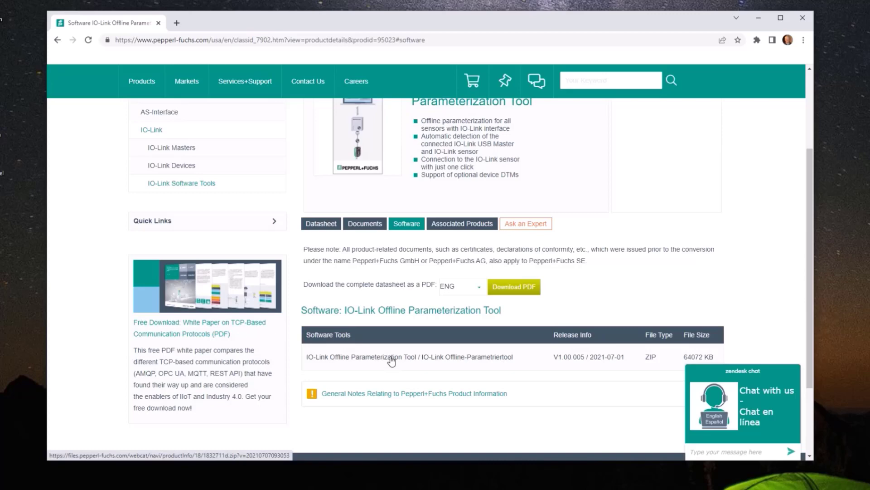
click(391, 358)
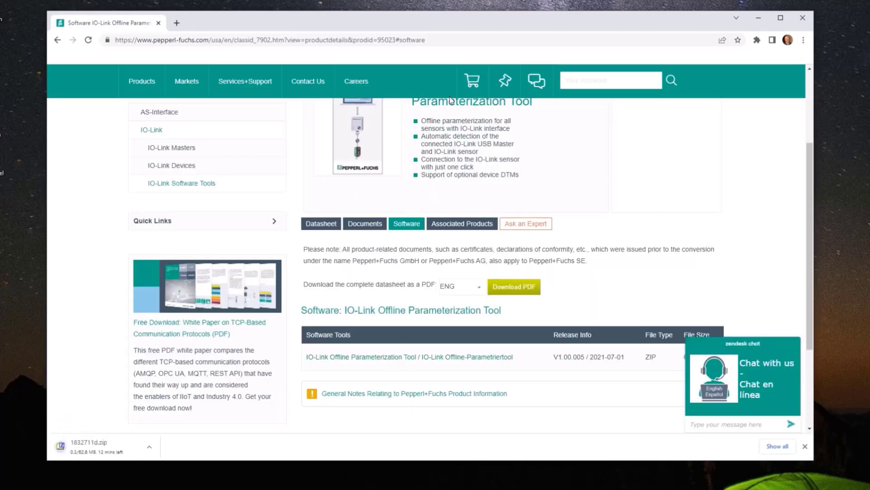
Copy 1832711d.zip from the download bar onto the desktop and move the browser aside.
drag(363, 24, 424, 10)
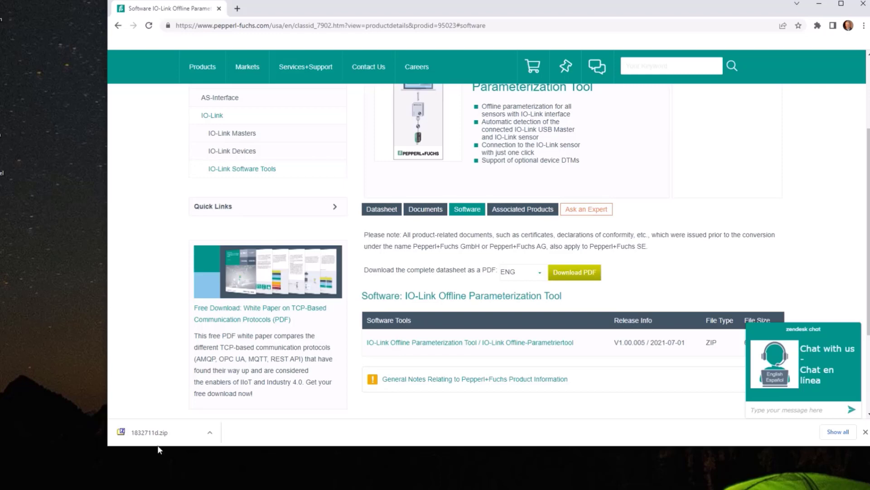
drag(153, 433, 39, 263)
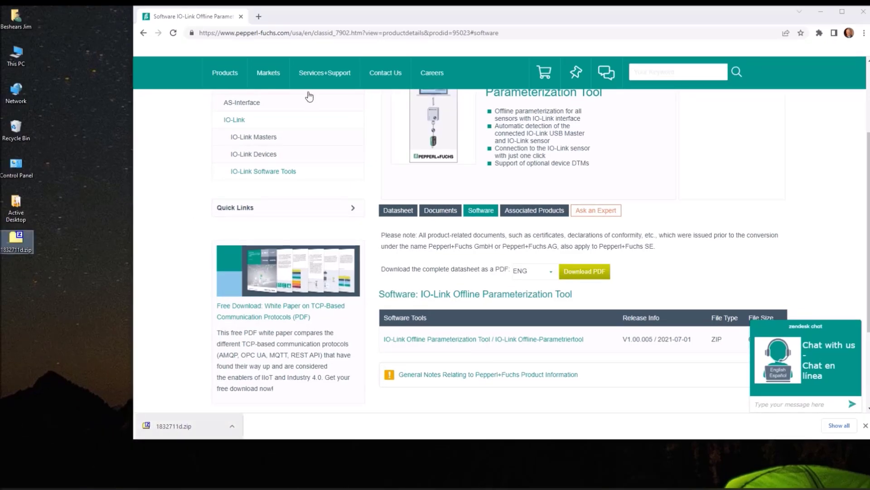
drag(293, 14, 869, 109)
Extract the P+F IO-Link Parameterization Tool folder from 1832711d.zip to the Desktop.
double_click(16, 239)
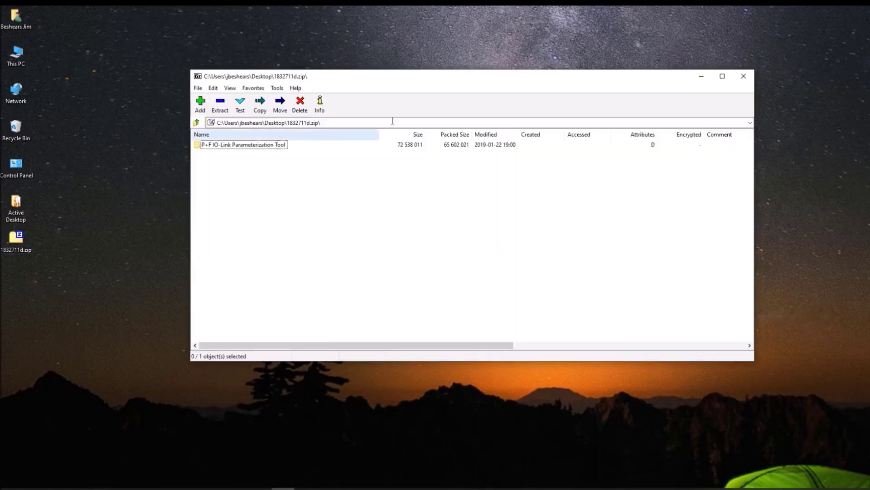
drag(396, 78, 340, 137)
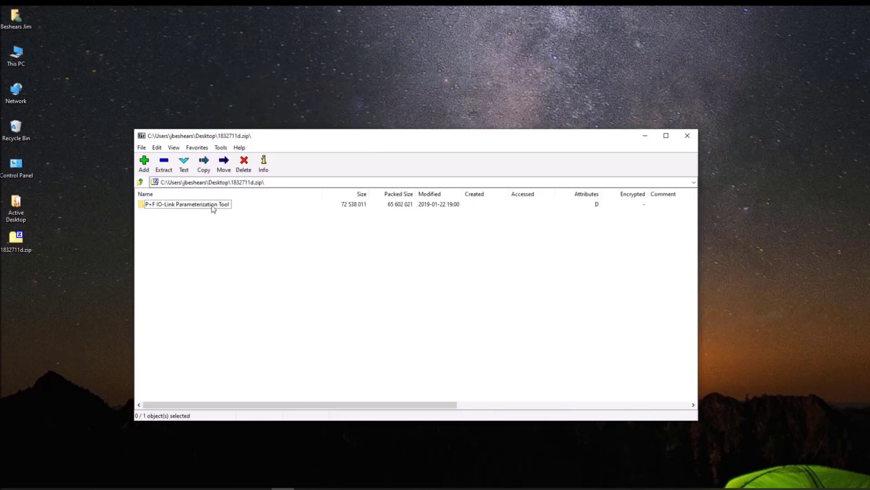
click(186, 204)
click(160, 165)
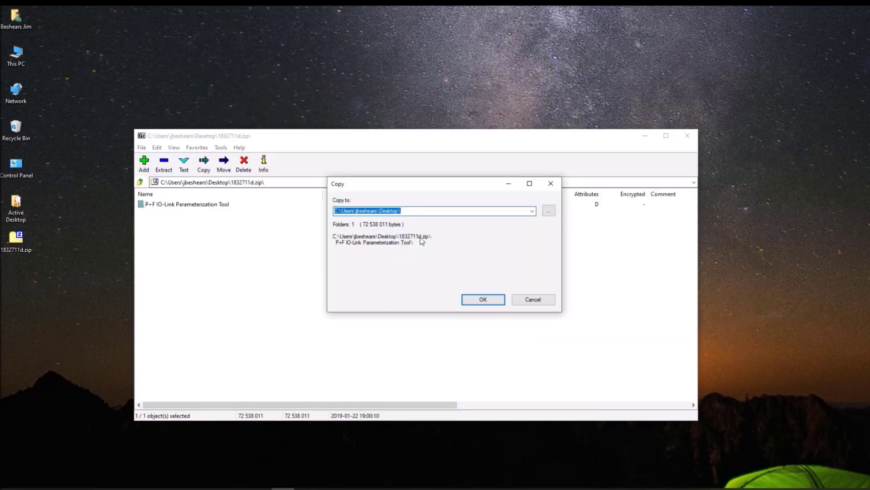
click(491, 301)
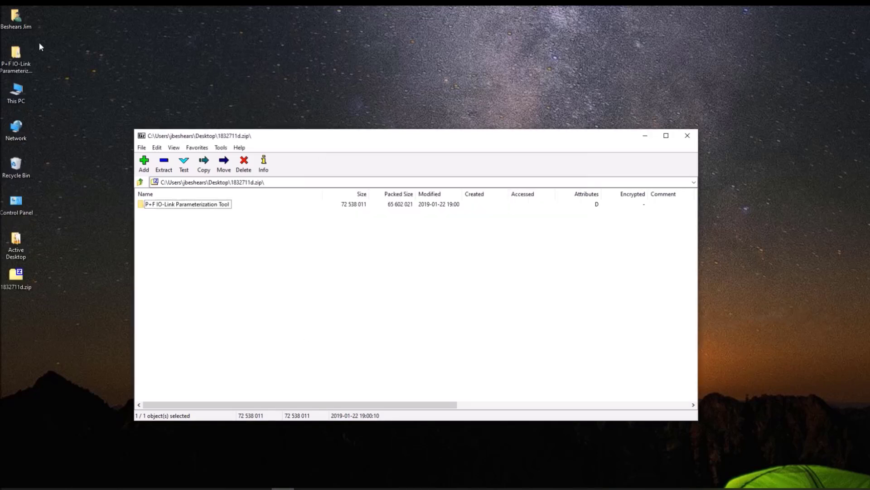
Place the extracted folder below the ZIP and close 7-Zip File Manager.
drag(17, 57, 20, 312)
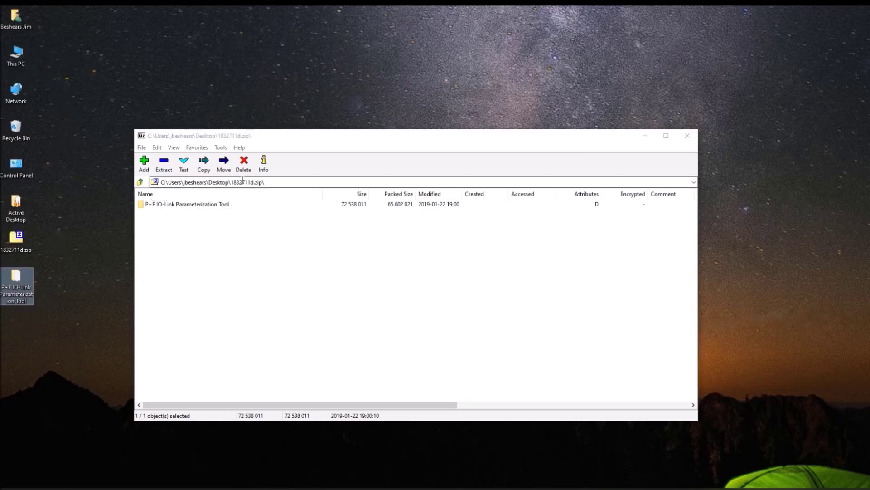
drag(279, 136, 260, 88)
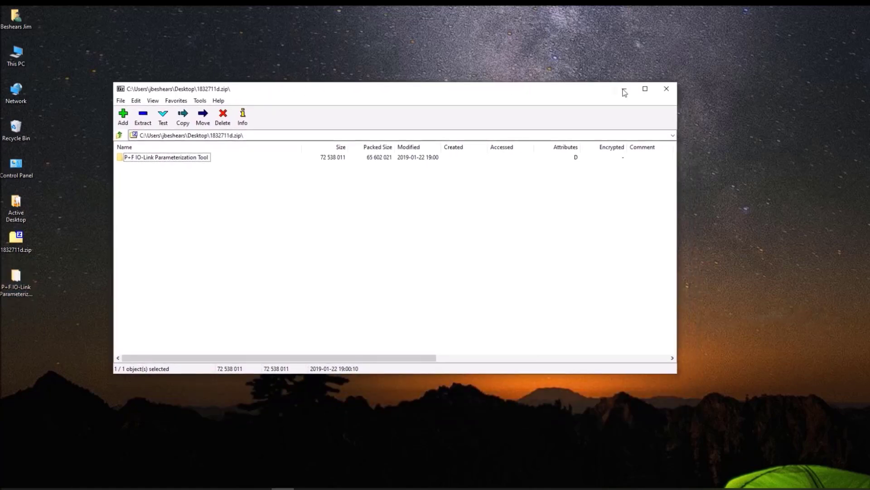
click(666, 89)
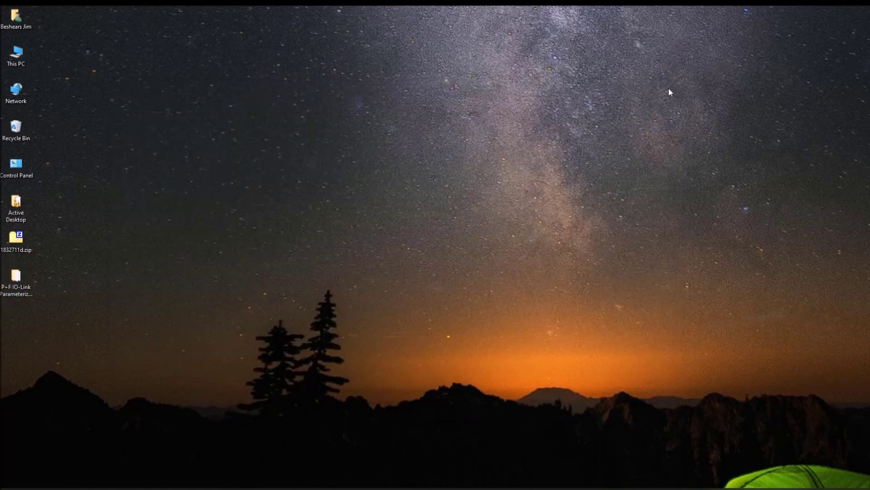
Launch IO-Link_ParamTool_Setup.exe from the extracted folder, keeping English as the language.
double_click(24, 280)
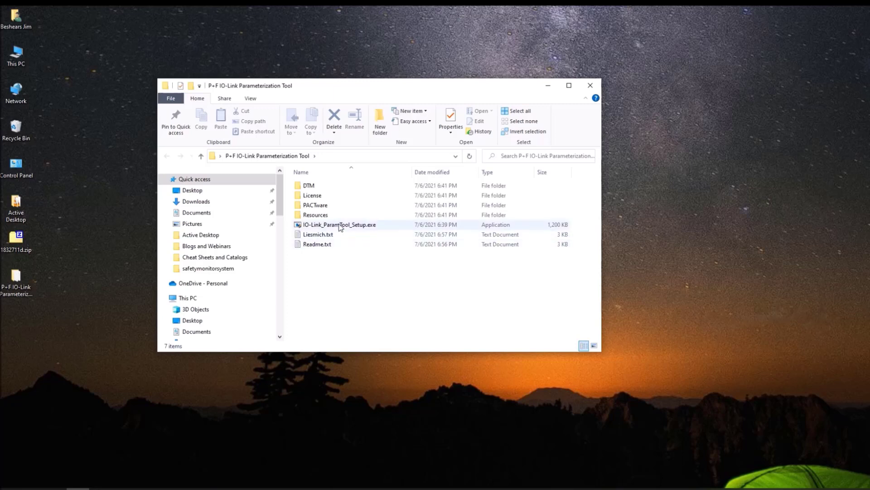
double_click(363, 225)
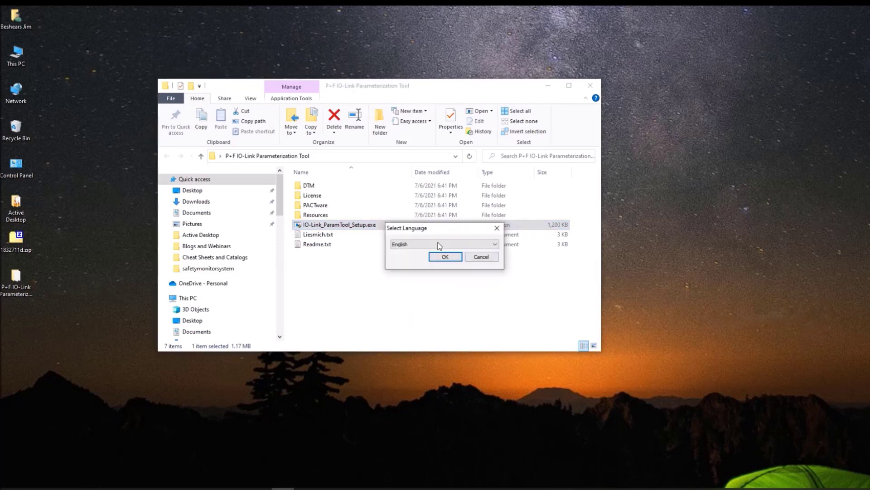
drag(443, 231, 371, 262)
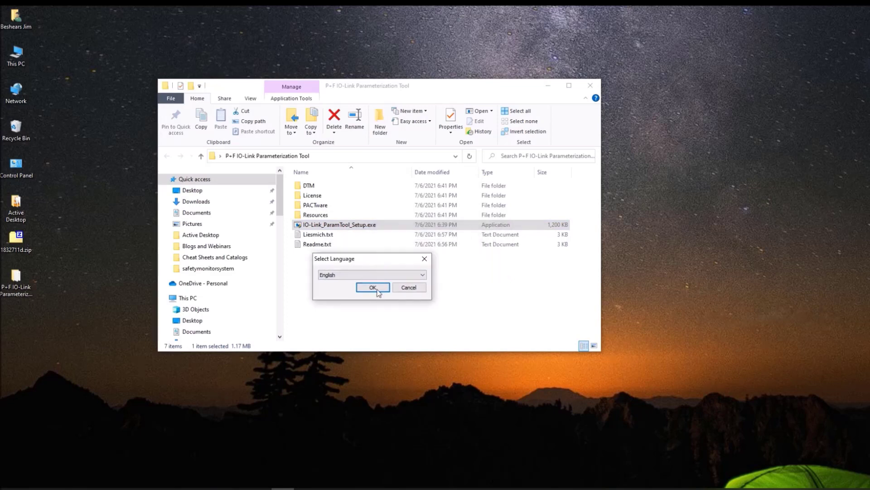
click(423, 275)
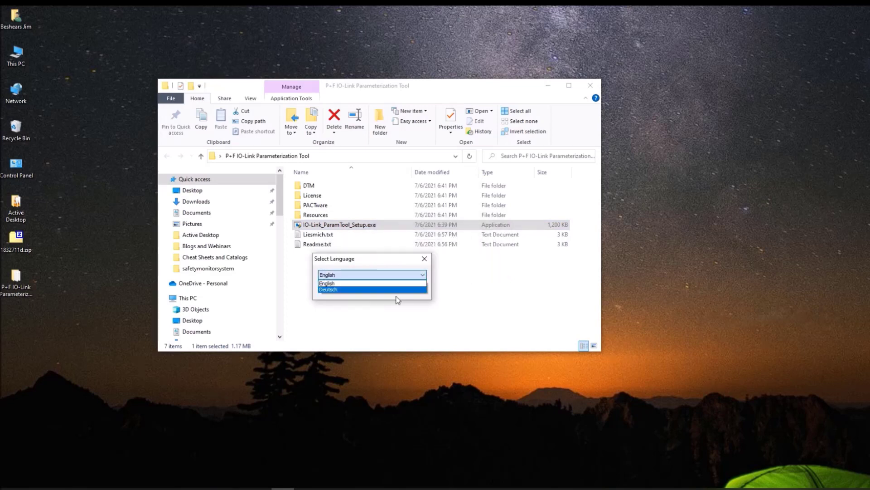
click(341, 278)
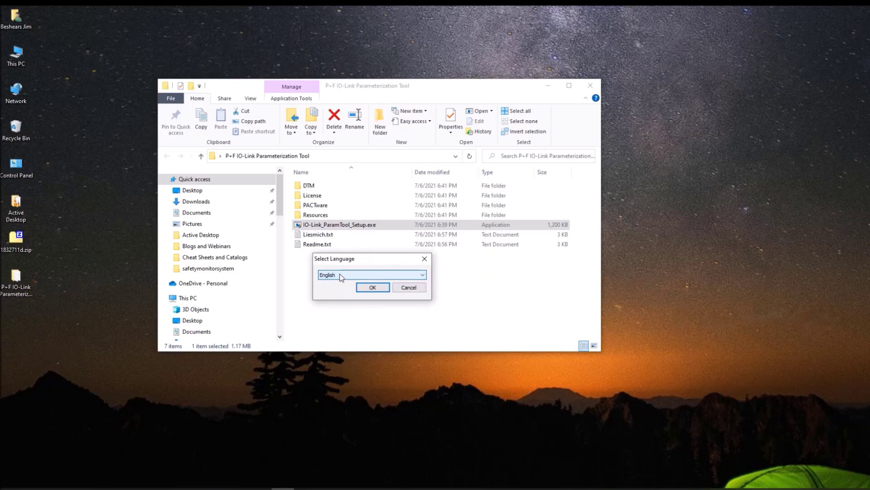
Install the tool in English, accepting the licence, then close the installer and folder window.
click(373, 287)
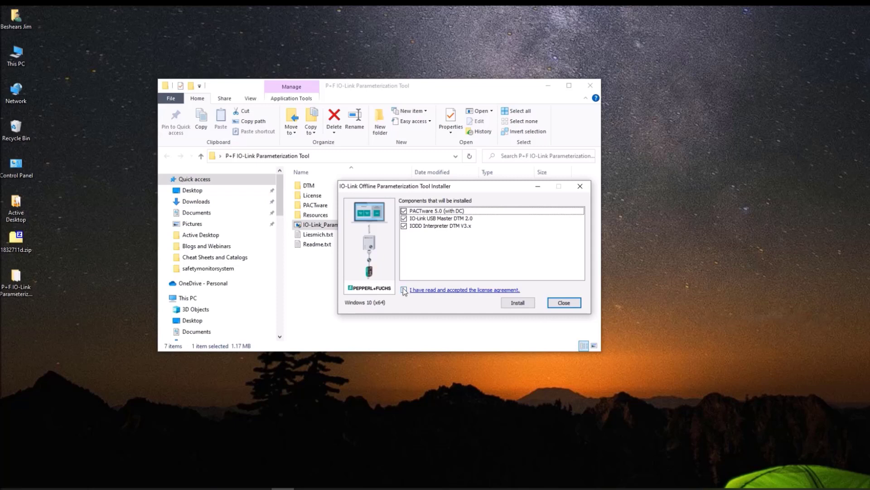
click(404, 289)
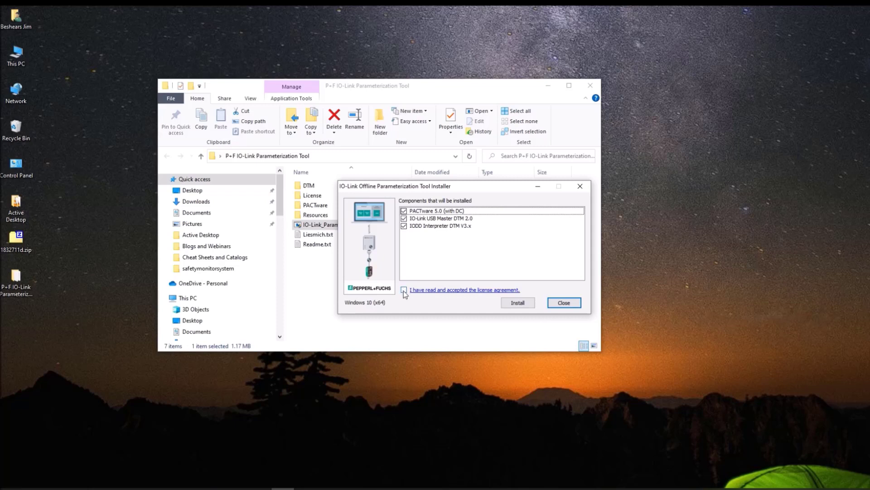
click(517, 303)
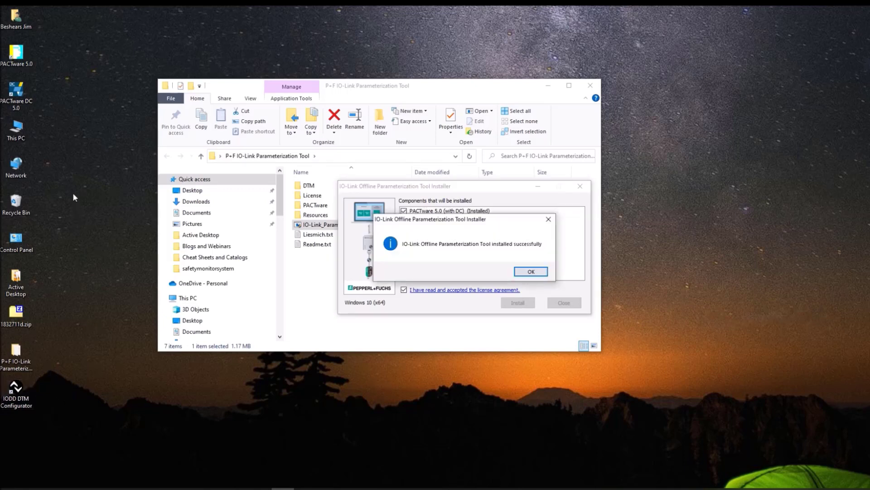
click(525, 271)
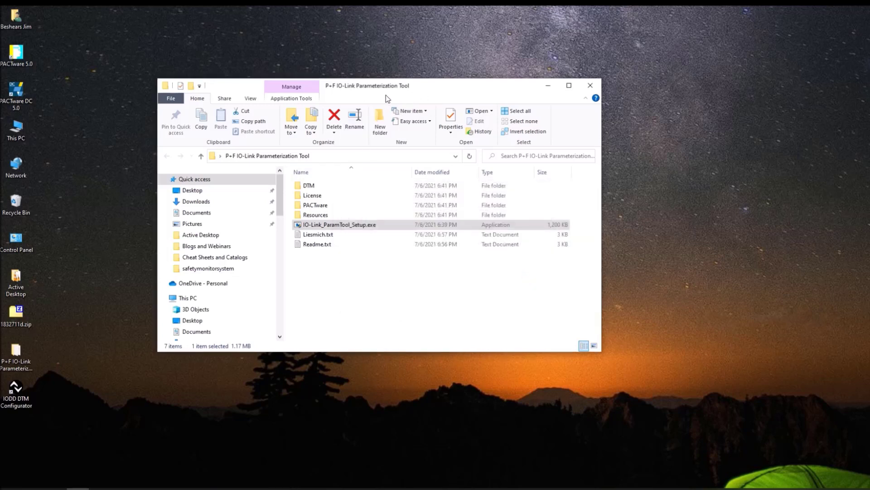
drag(392, 93, 412, 101)
click(610, 93)
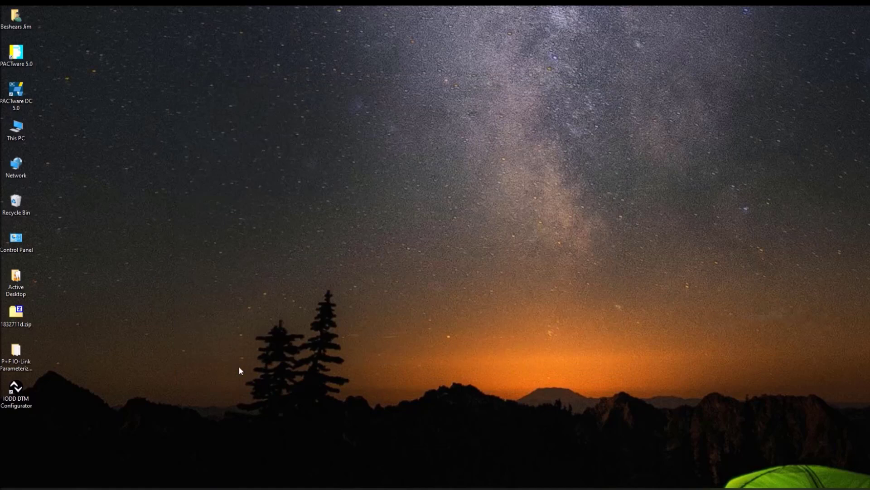
Launch the IODD DTM Configurator from its desktop icon and position its window.
double_click(16, 389)
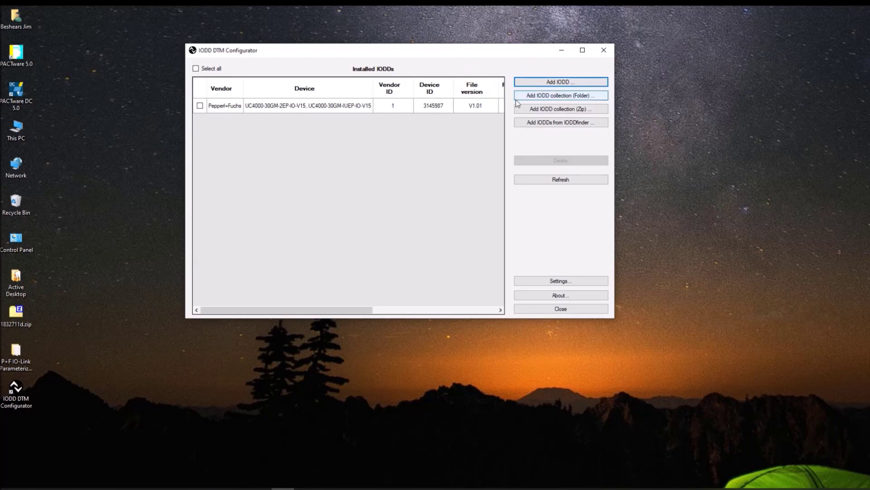
drag(471, 52, 480, 36)
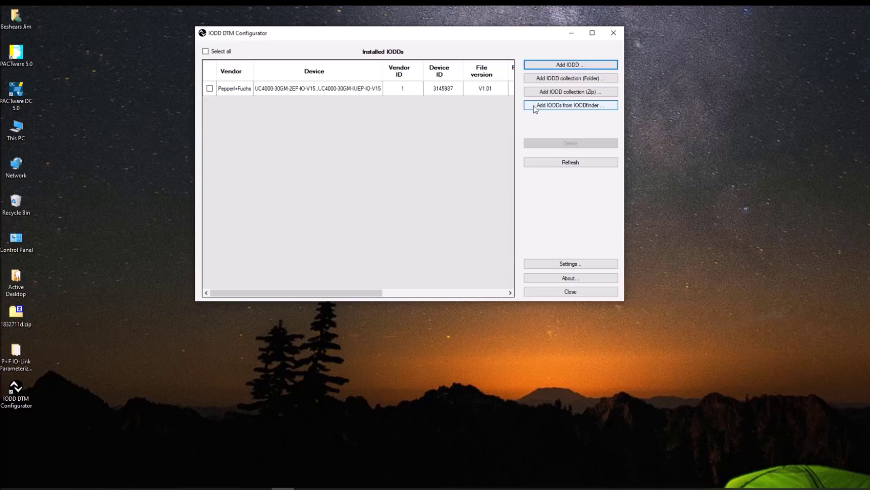
Search IODDfinder with the device filter 'uc4000'.
click(535, 107)
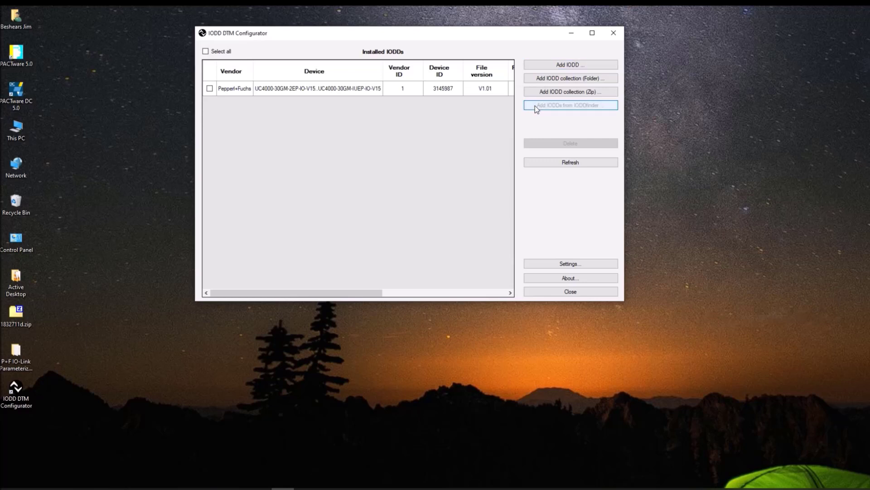
drag(355, 100, 459, 109)
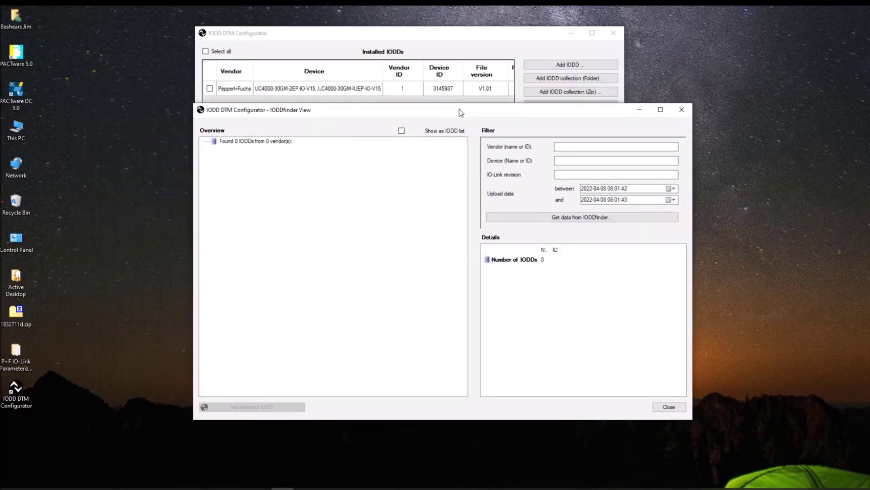
click(567, 160)
text(uc4000)
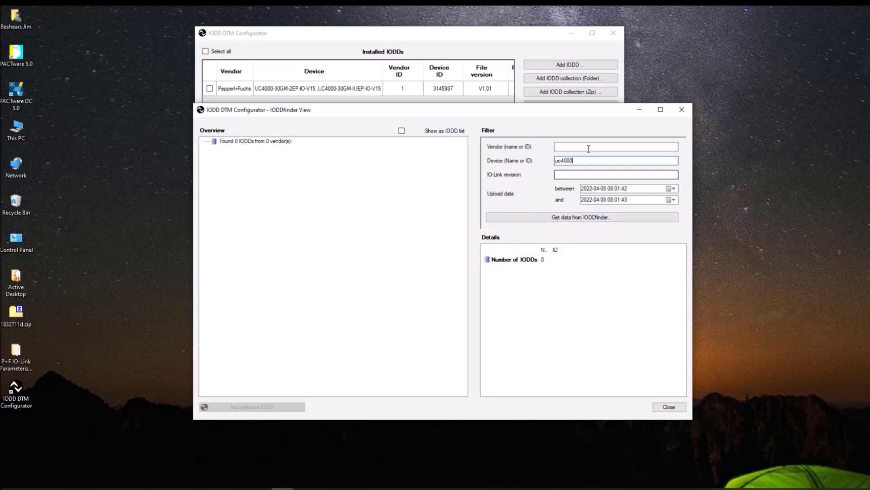
click(528, 218)
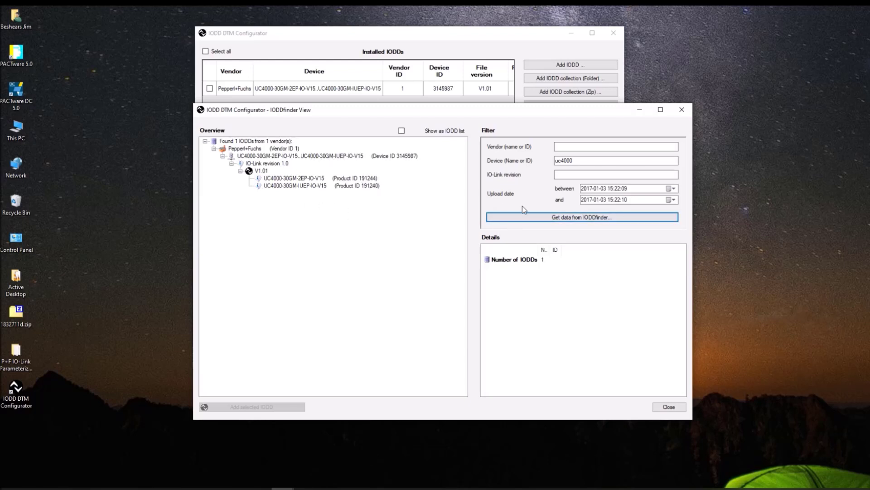
Refresh the IODDfinder results and select the UC4000-30GM-2EP-IO-V15 product.
click(516, 217)
click(276, 179)
click(275, 185)
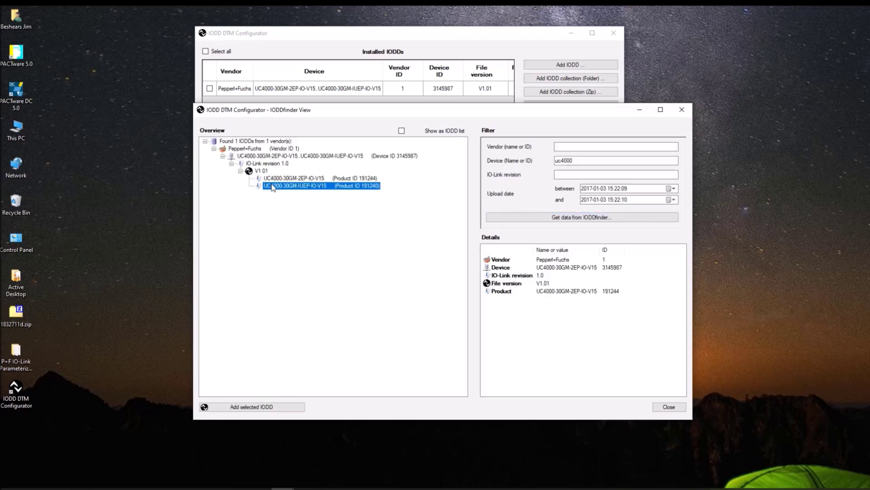
click(273, 179)
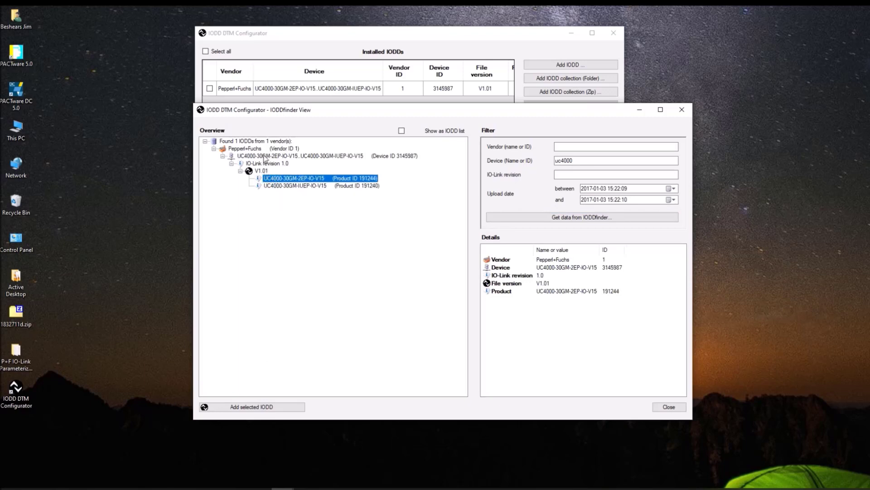
click(264, 157)
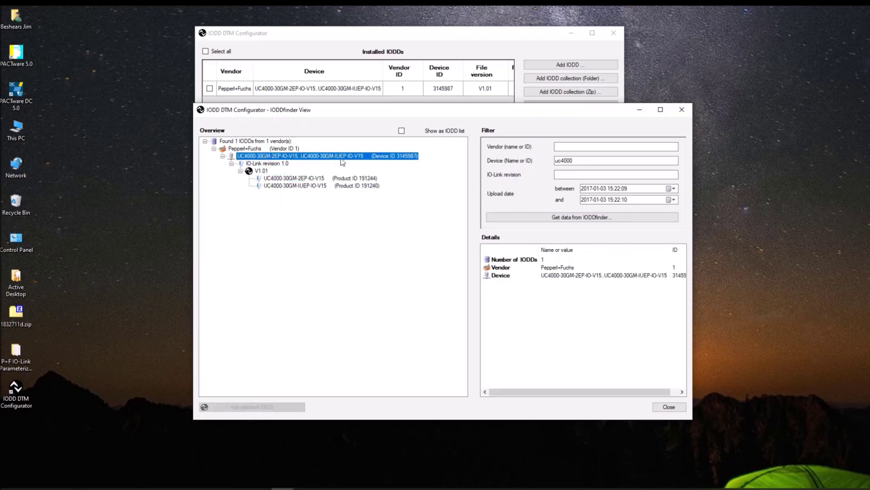
click(279, 179)
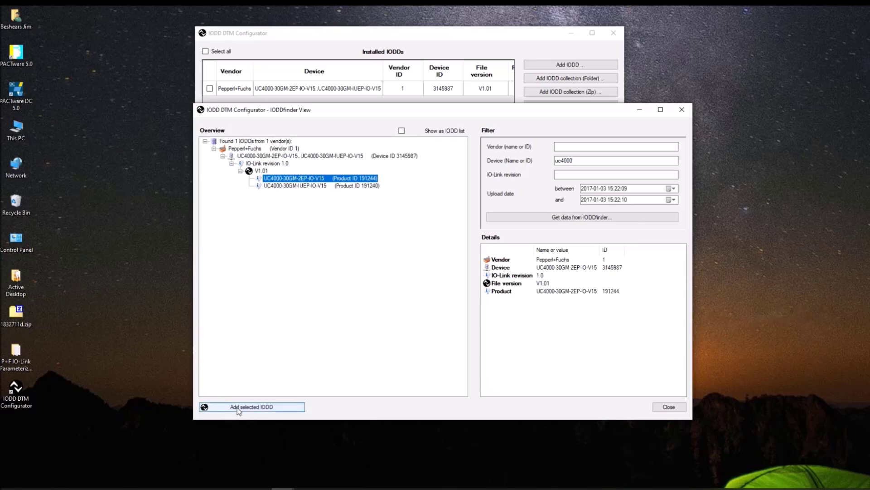
Add the selected IODD, replacing the installed one, and close the configurator.
click(237, 408)
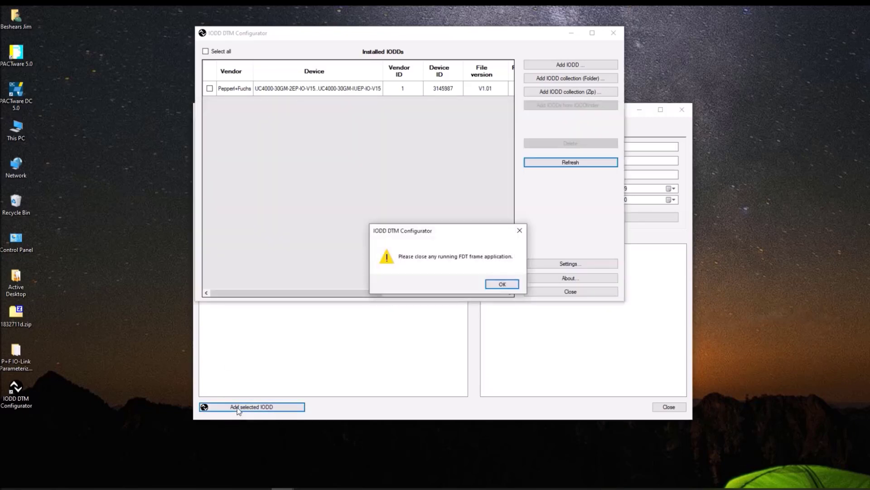
click(500, 287)
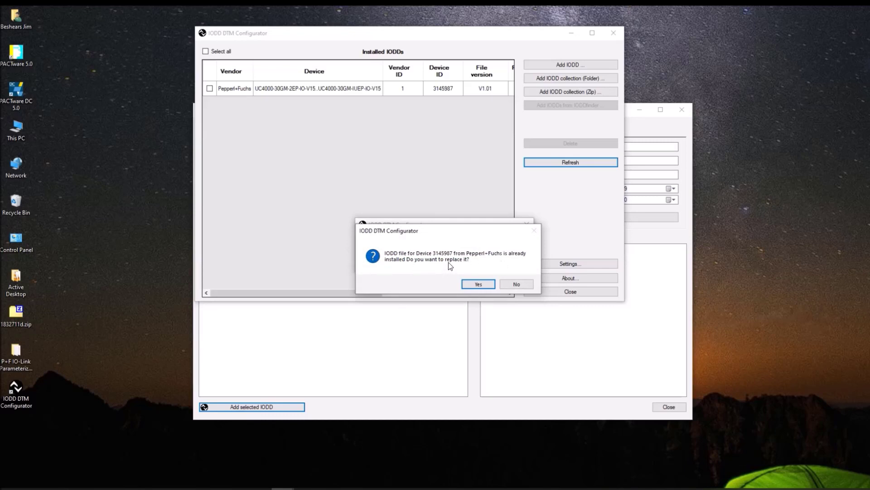
click(471, 285)
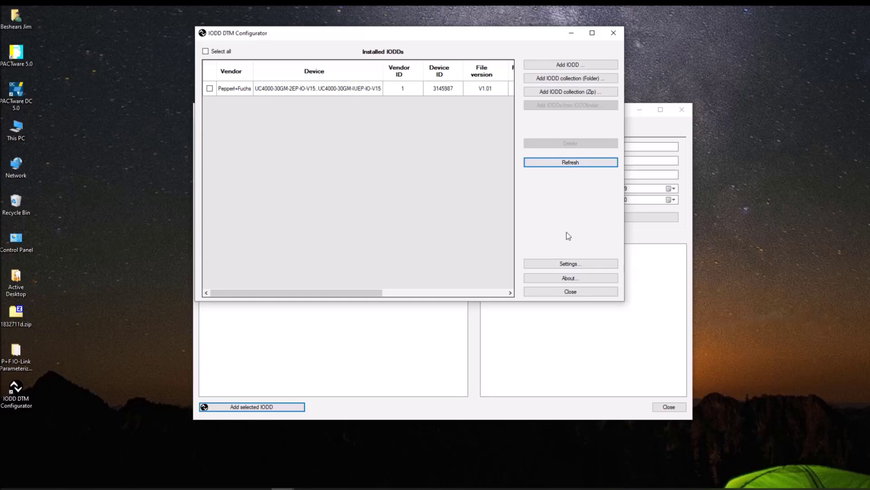
click(571, 292)
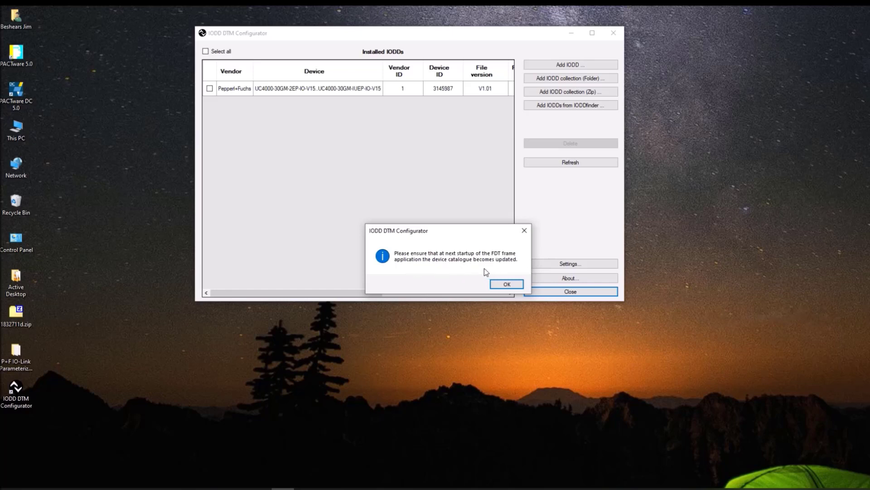
Acknowledge the catalogue-update reminder and launch PACTware 5.0.
click(506, 284)
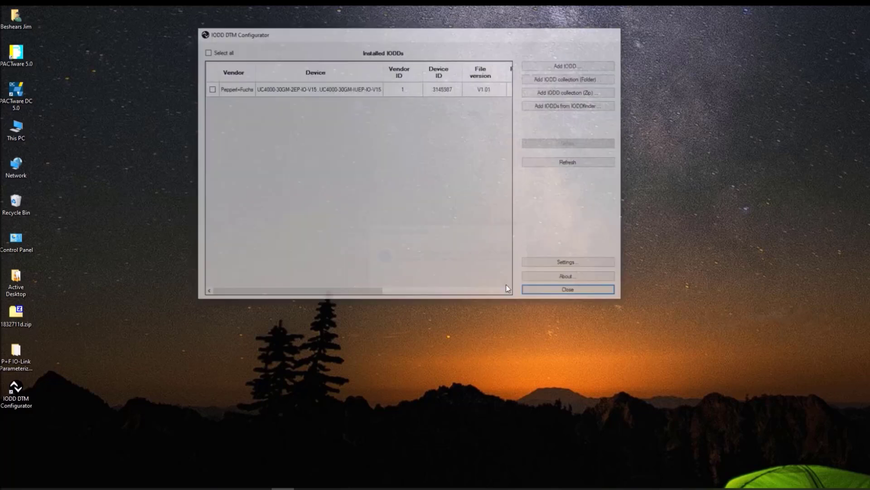
double_click(21, 63)
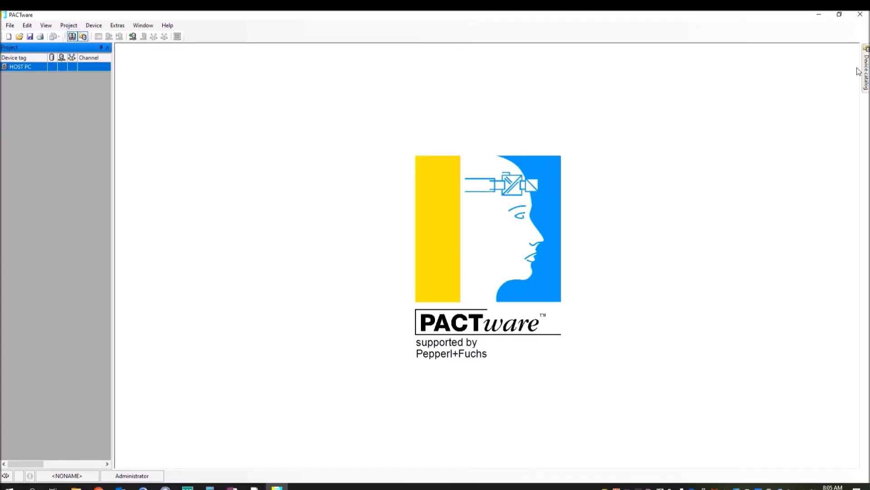
Rebuild the PACTware device catalog, confirming creation of a new one.
click(866, 72)
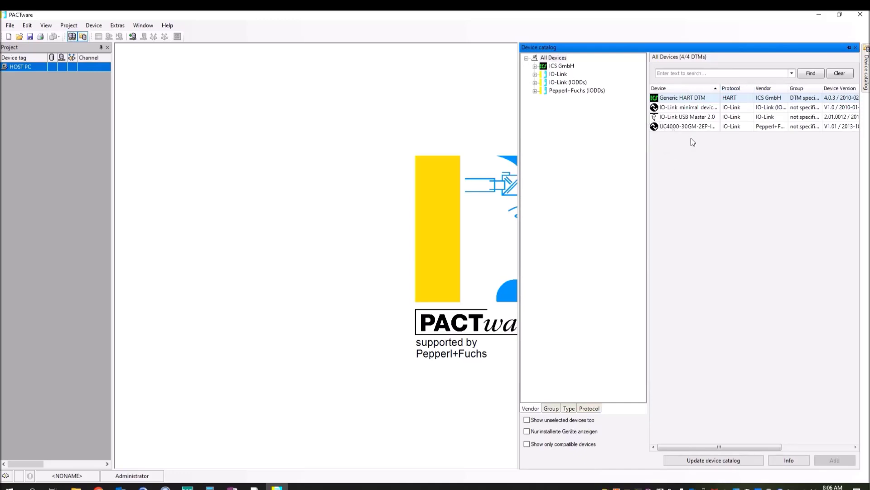
click(706, 461)
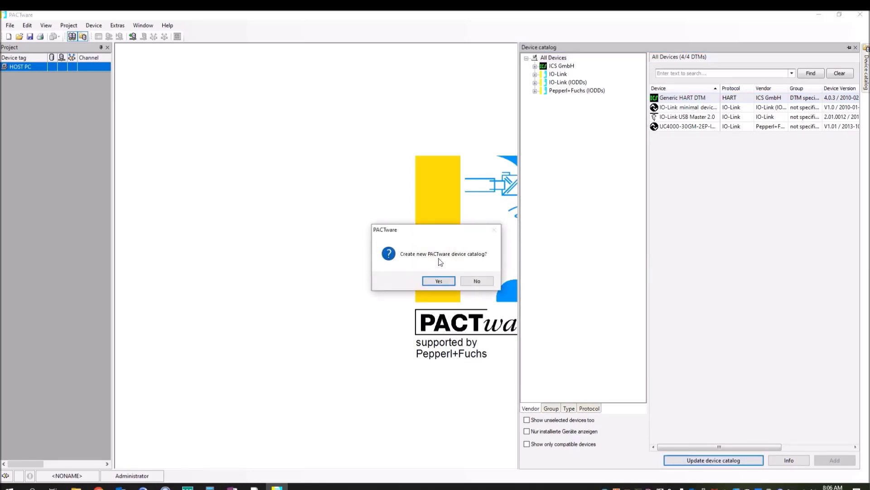
click(443, 282)
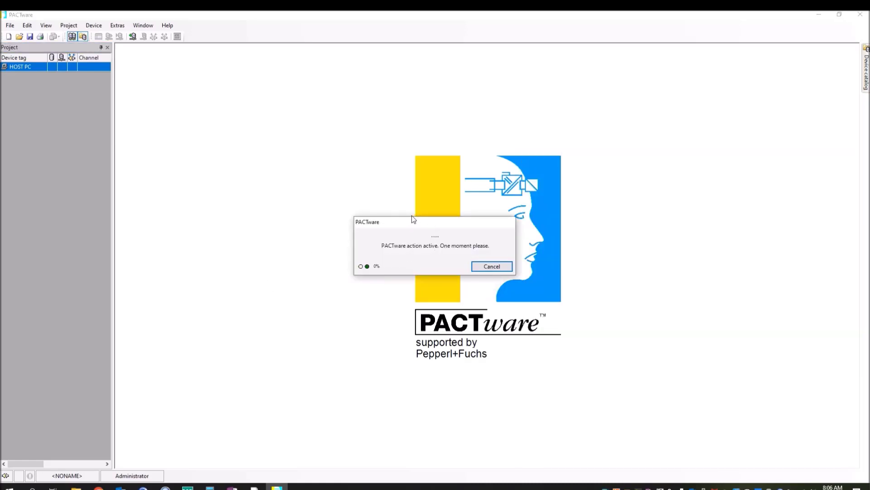
Bring the device catalog panel back into view via the View menu.
click(866, 70)
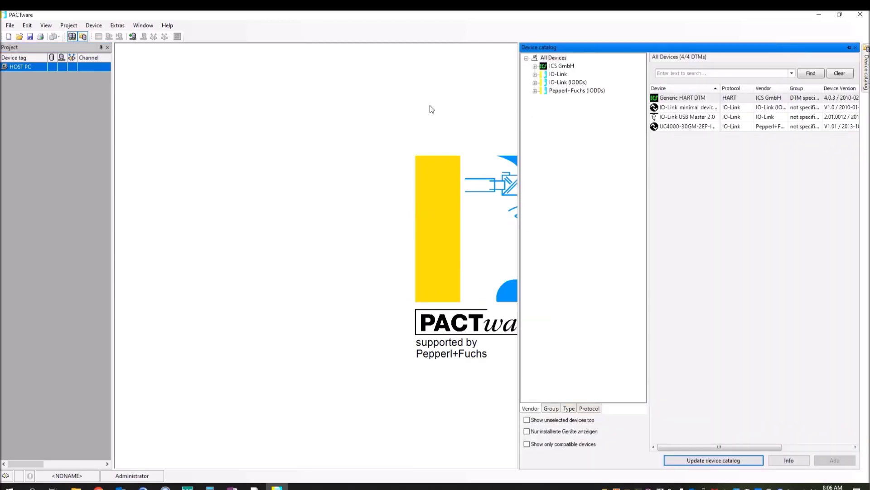
click(46, 26)
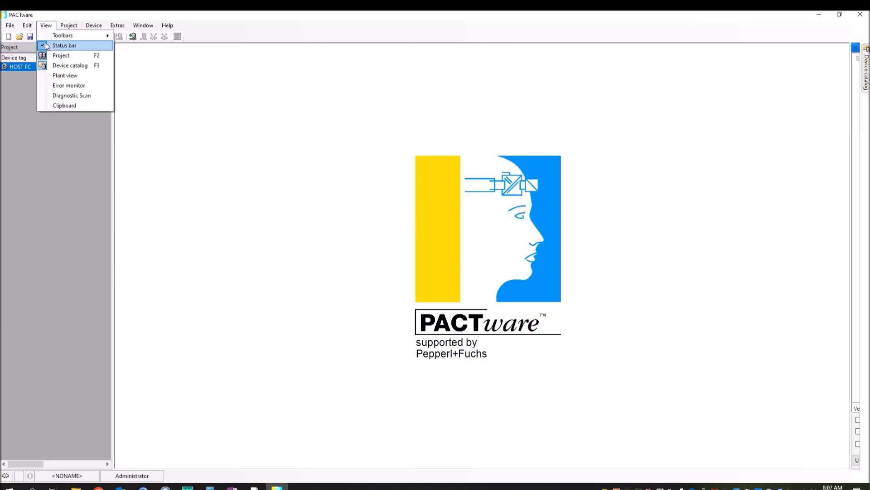
click(62, 66)
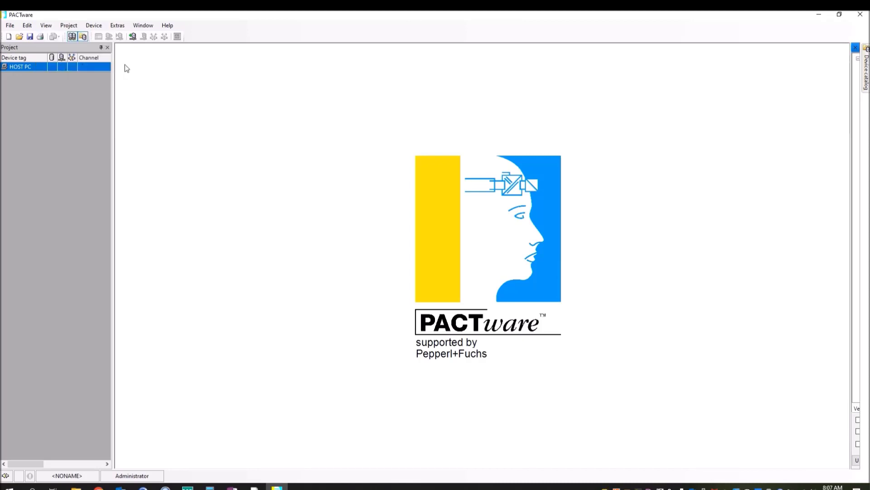
click(45, 26)
click(71, 67)
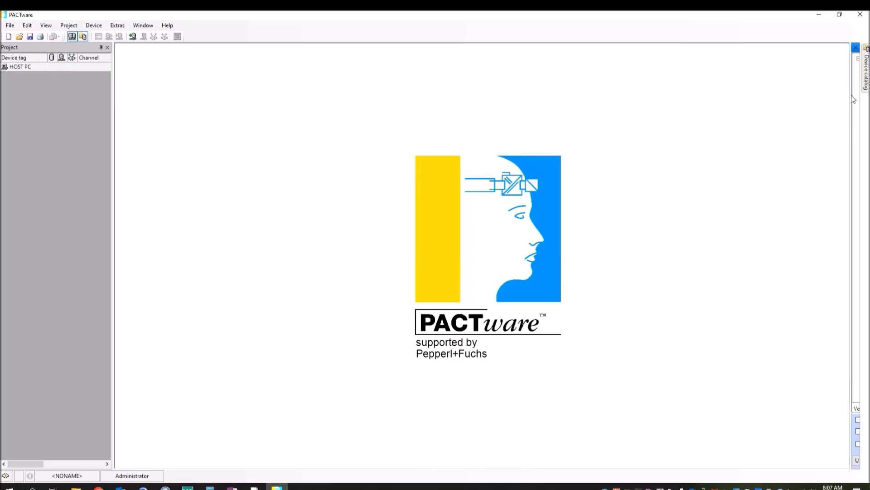
Close the Device catalog panel and bring up the HOST PC's command menu.
click(855, 48)
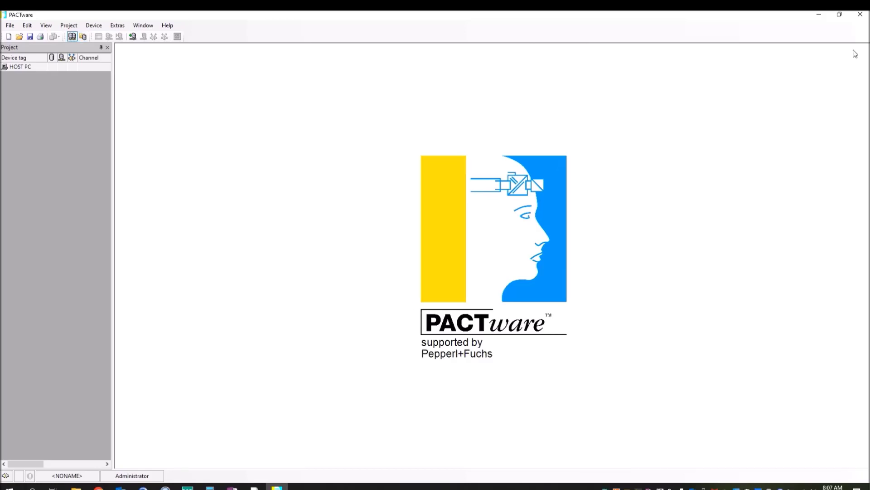
right_click(36, 70)
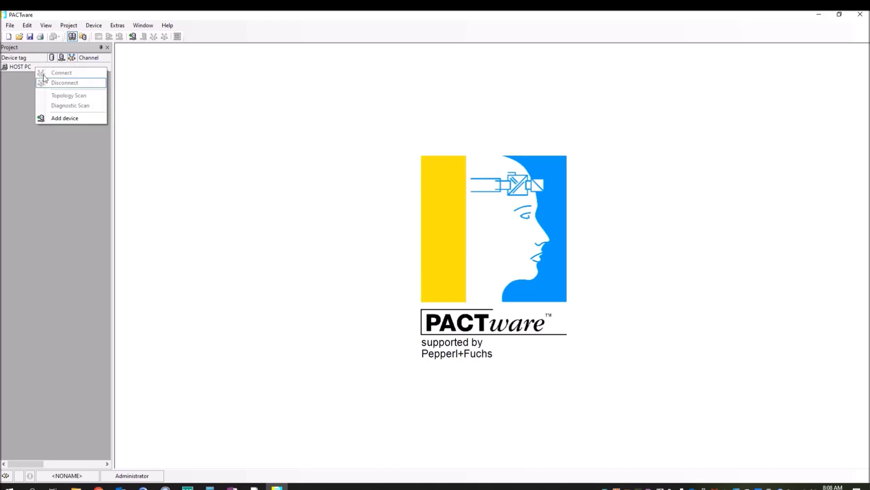
Add the IO-Link USB Master 2.0 under HOST PC from the device catalog.
click(65, 118)
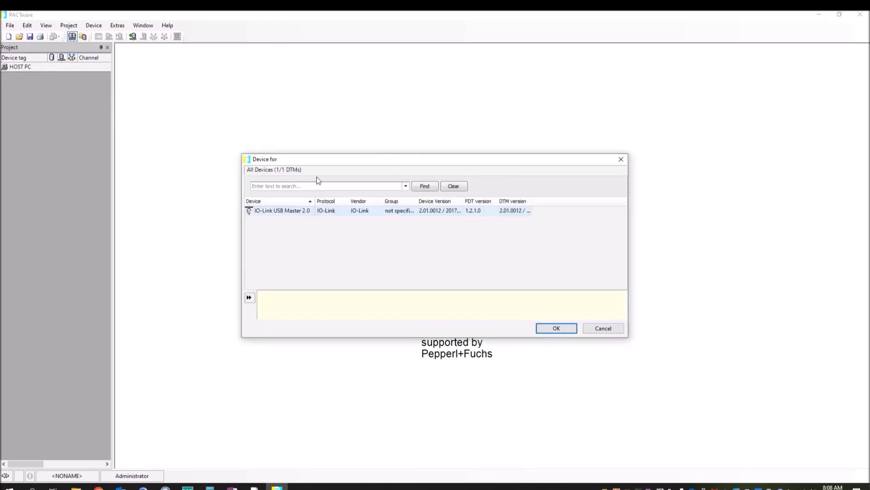
double_click(292, 210)
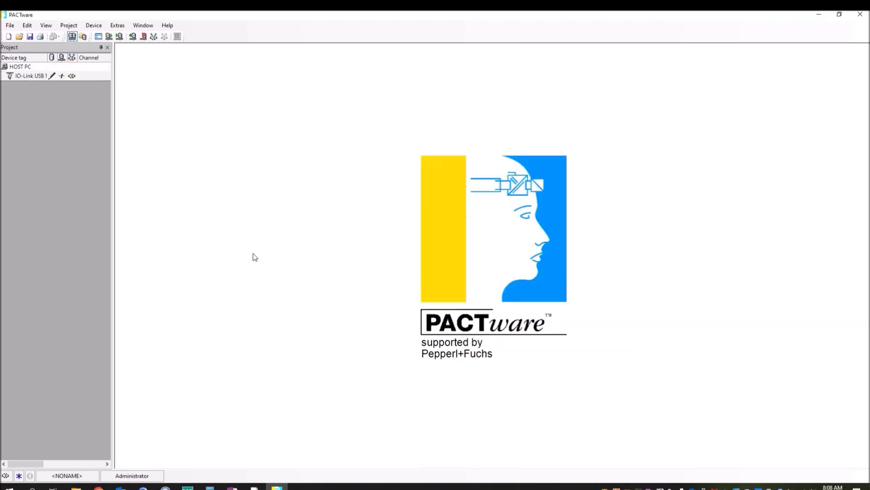
Add the UC4000-30GM sensor from the catalog beneath the IO-Link USB Master.
right_click(25, 77)
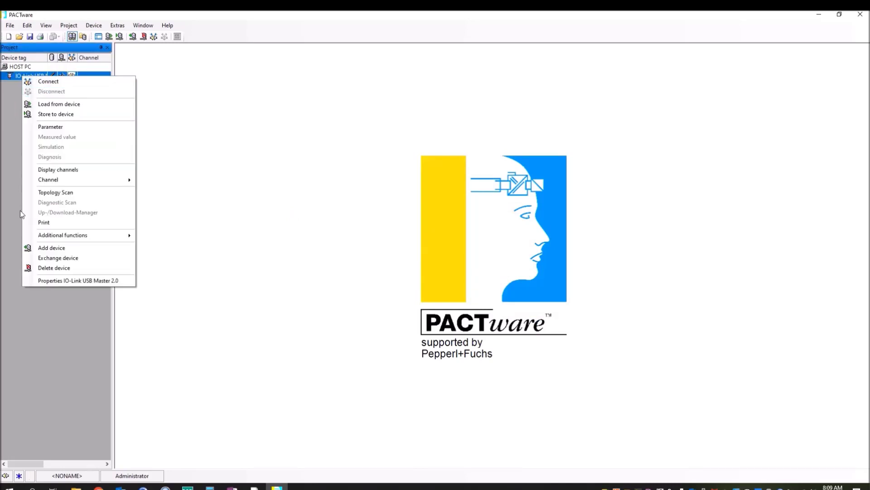
click(51, 248)
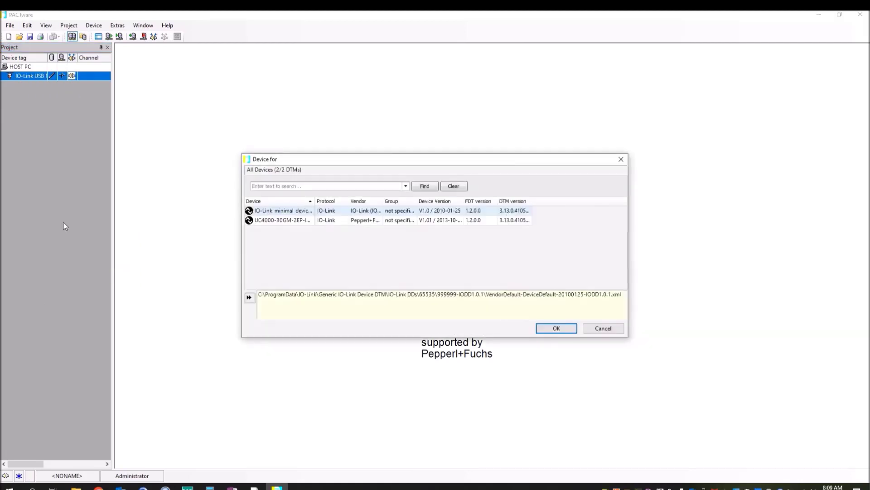
double_click(288, 221)
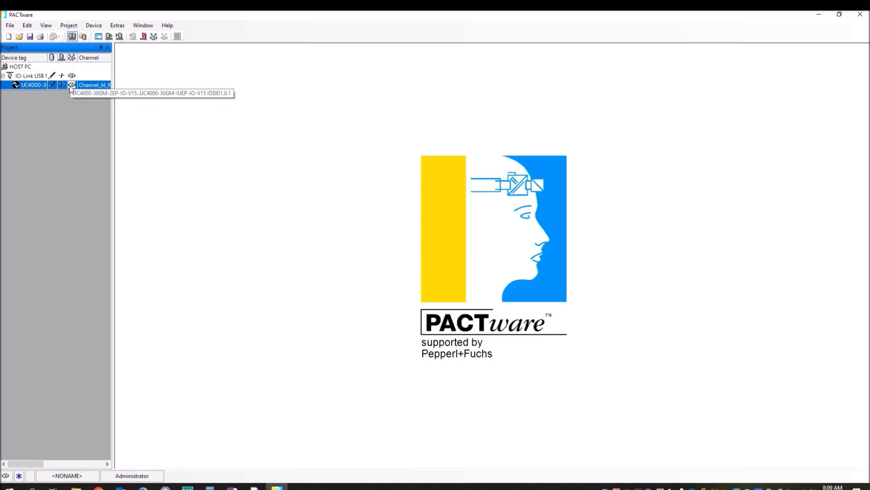
Connect the UC4000 sensor so it and the USB Master go online.
right_click(86, 89)
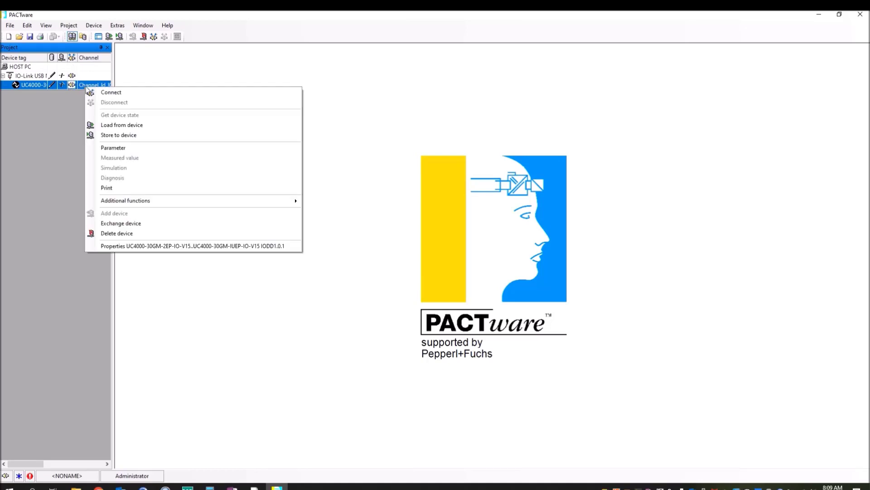
click(117, 93)
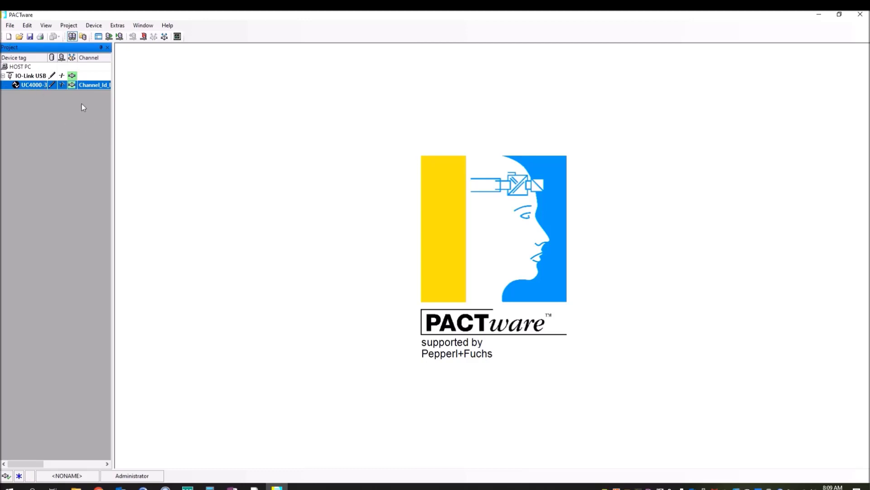
Open the IO-Link USB Master 2.0 parameters, check About, then return to General Information.
double_click(35, 78)
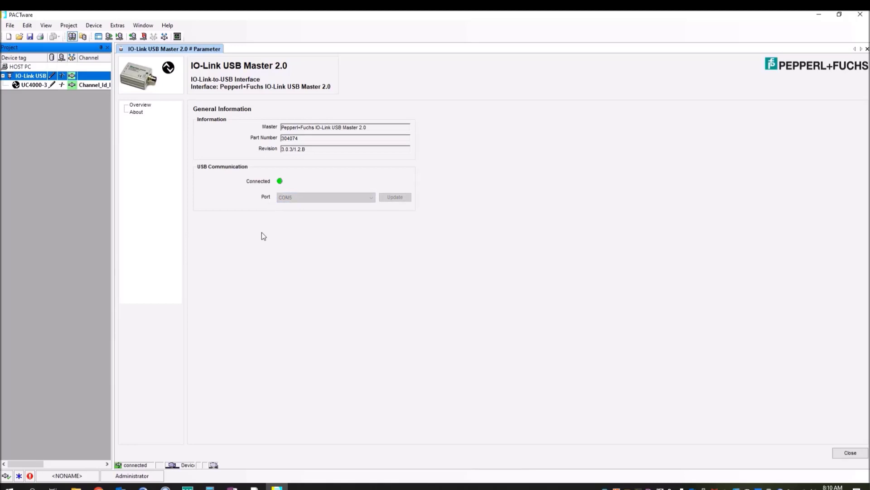
click(137, 112)
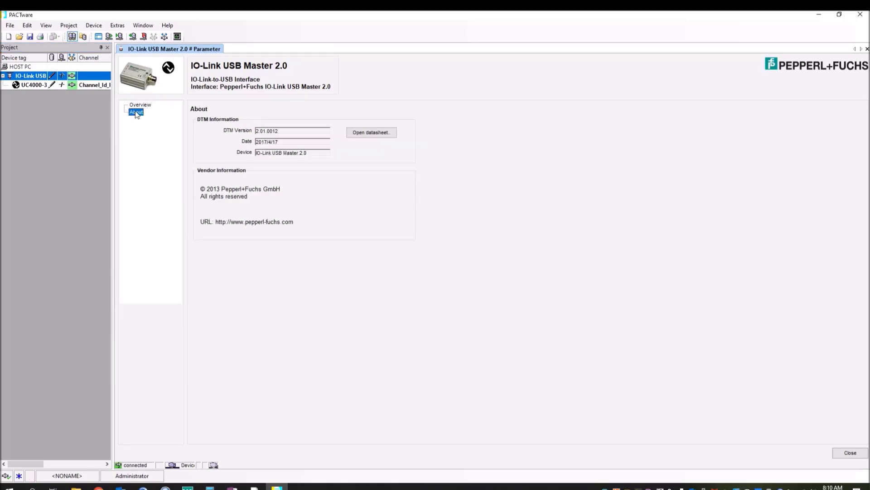
click(140, 105)
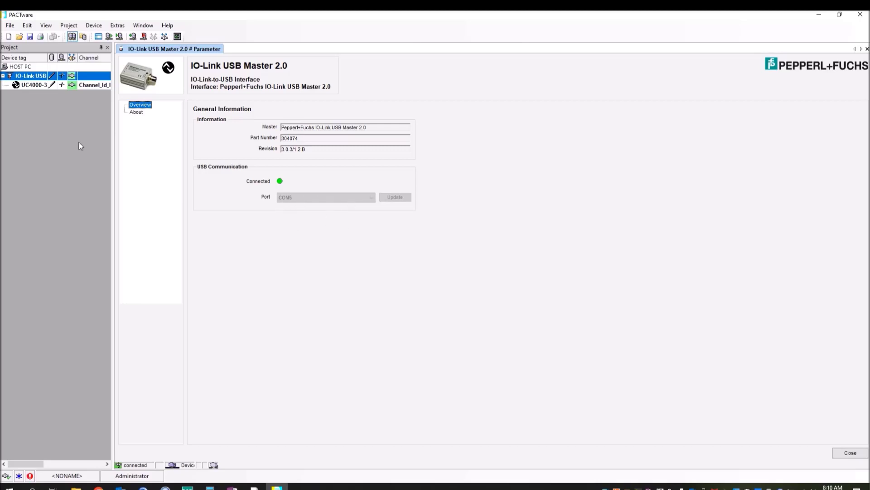
Upload the UC4000-30GM parameters from the device and expand Output Configuration (Push-Pull).
double_click(33, 85)
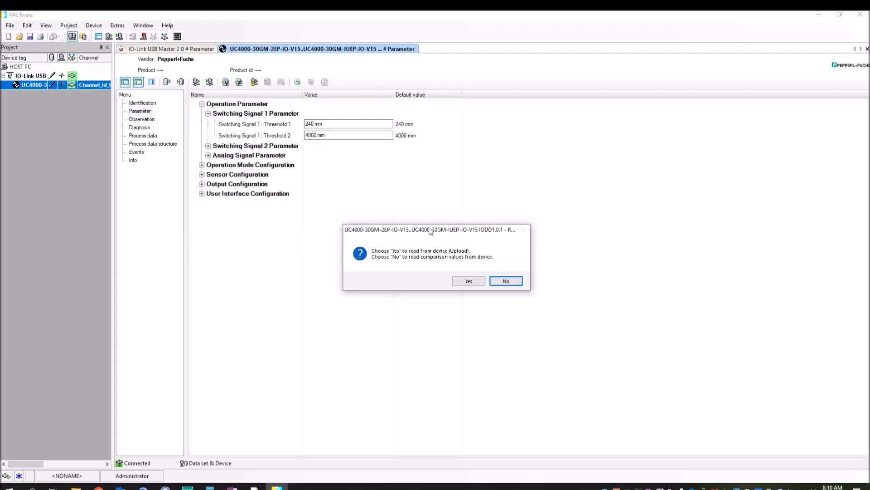
drag(431, 231, 292, 209)
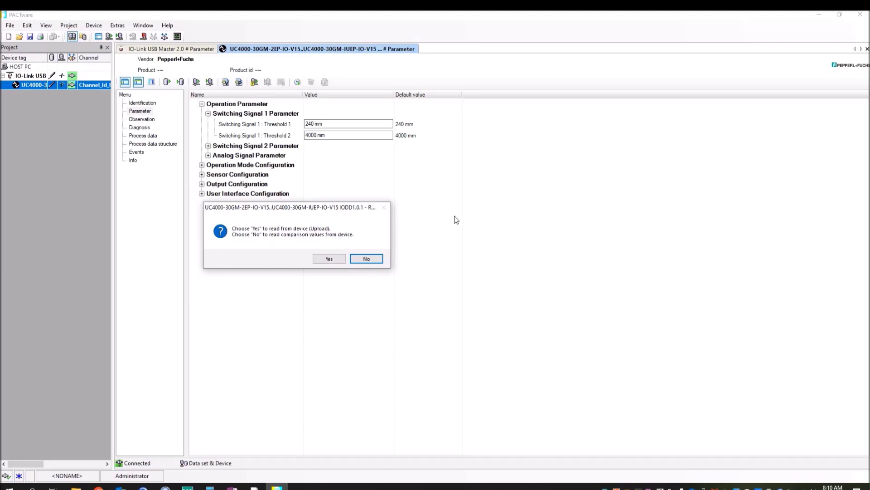
click(328, 259)
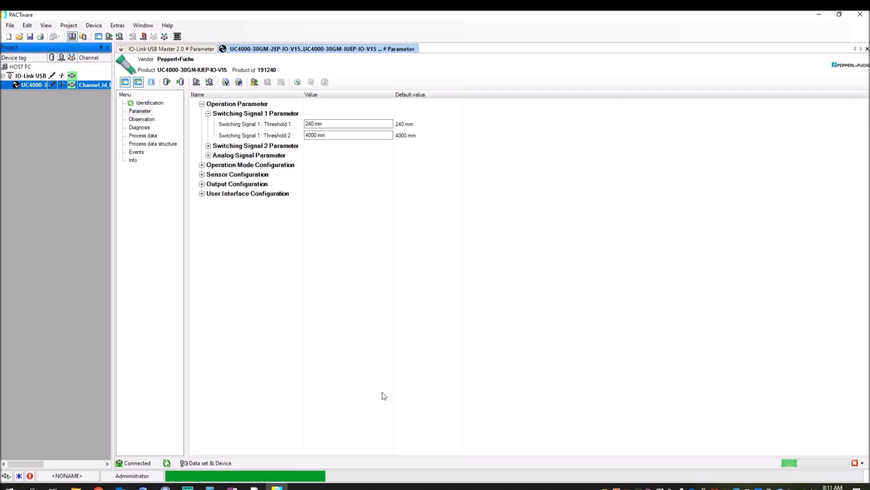
double_click(340, 185)
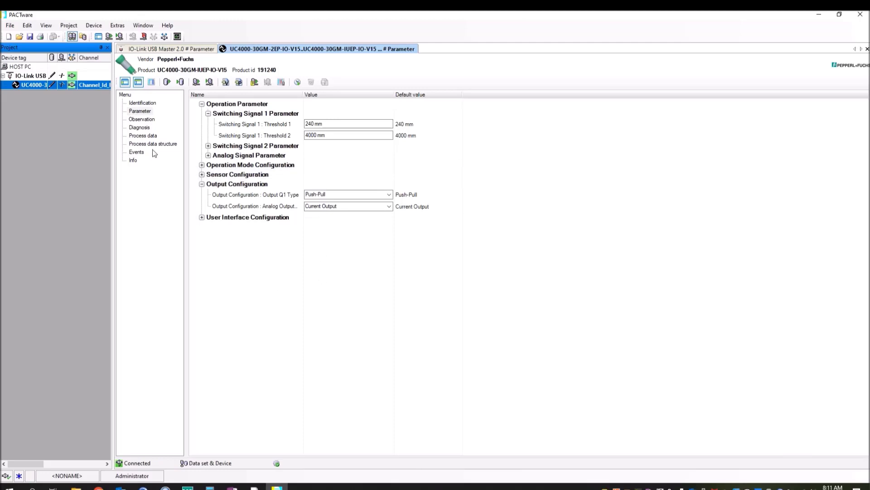
View the sensor's Observation and Process data: 1716 mm distance, 52.555 % echo amplitude.
click(143, 120)
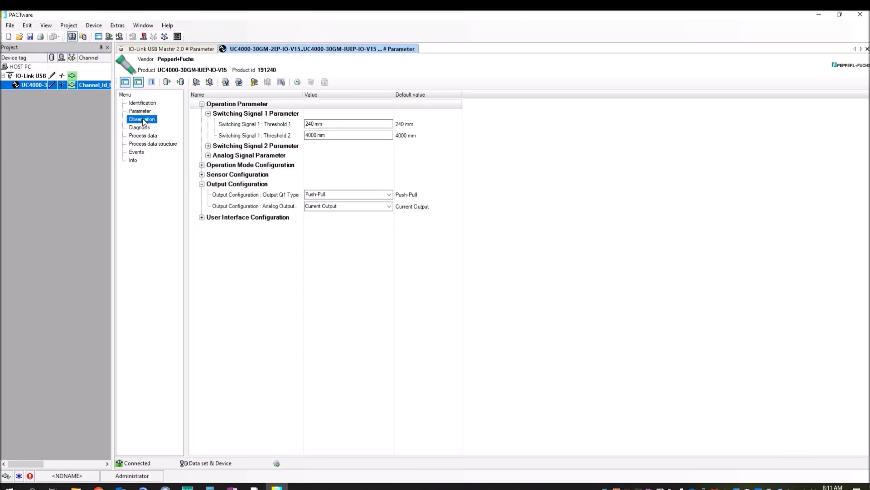
click(268, 263)
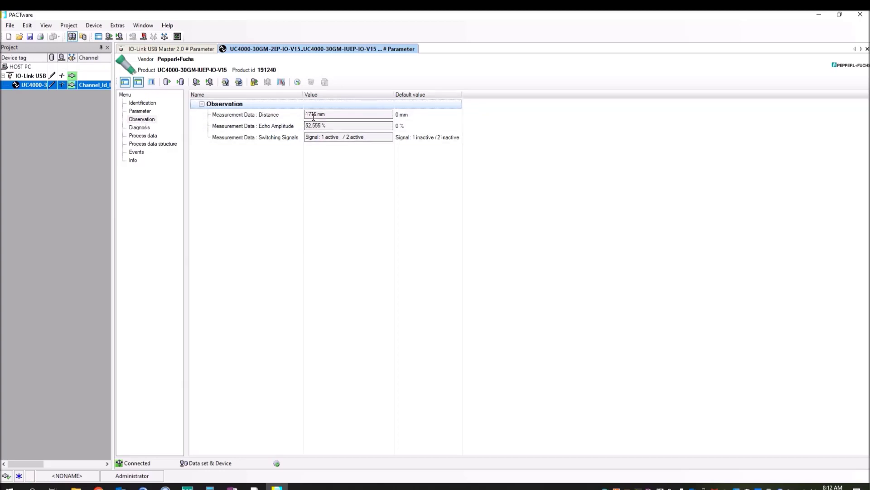
click(144, 136)
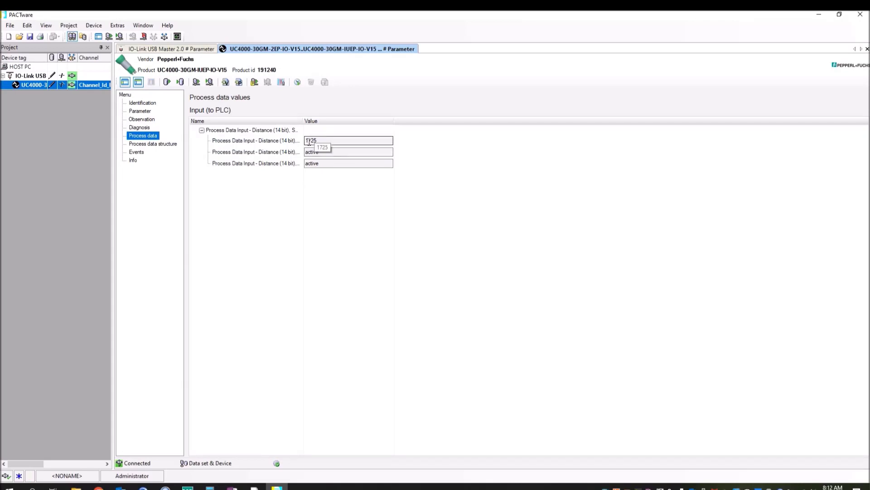
click(142, 119)
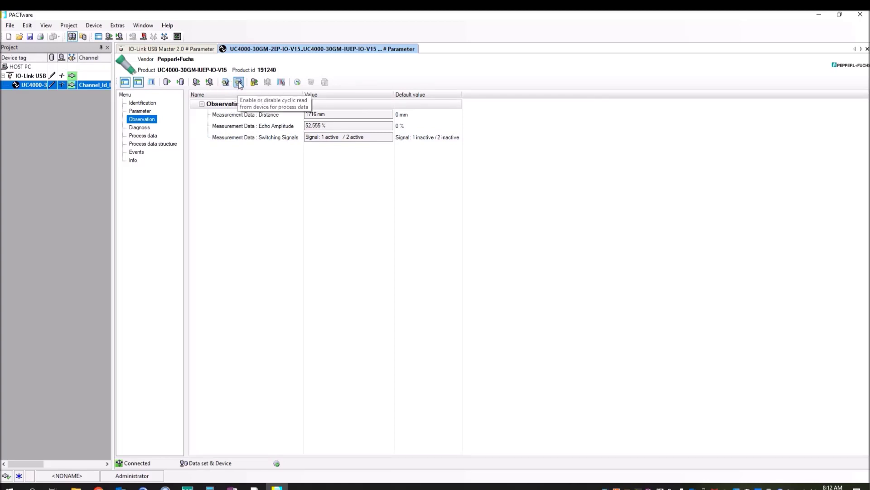
Enable live cyclic reading of the sensor's Process data.
click(239, 82)
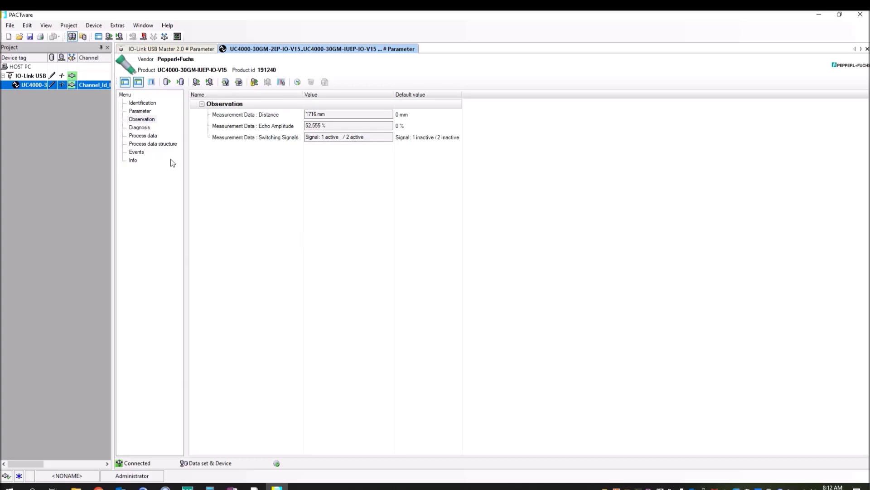
click(144, 136)
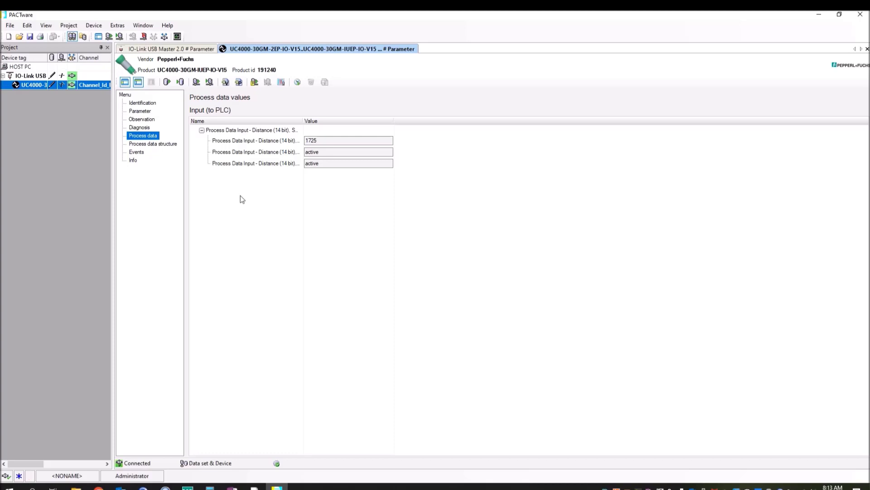
click(240, 83)
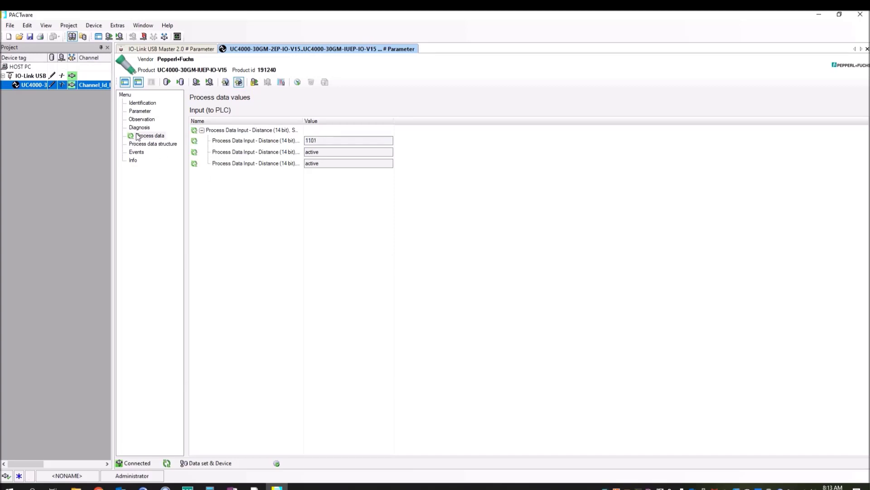
Turn on cyclic reading of the Observation values, now showing 743 mm live.
click(141, 120)
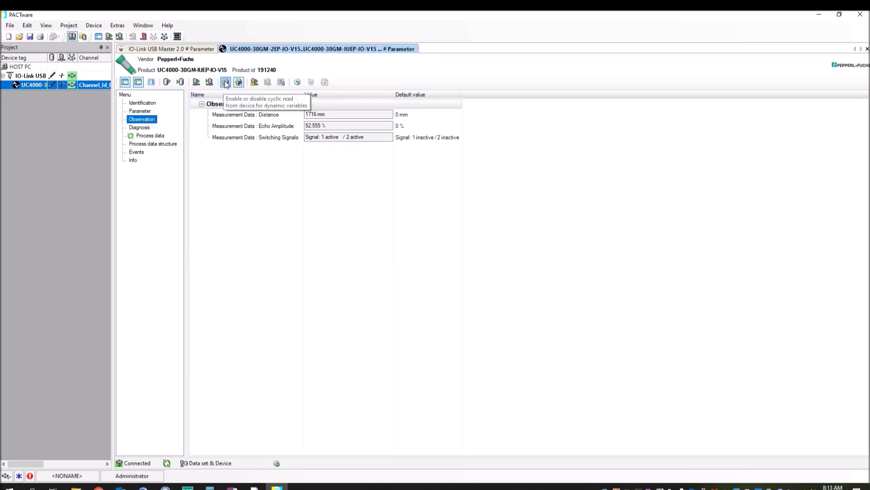
click(225, 83)
click(147, 119)
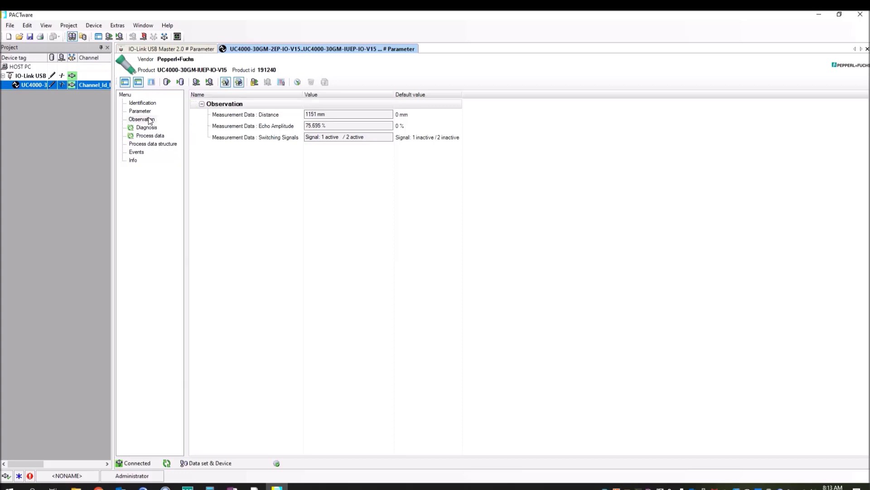
click(150, 115)
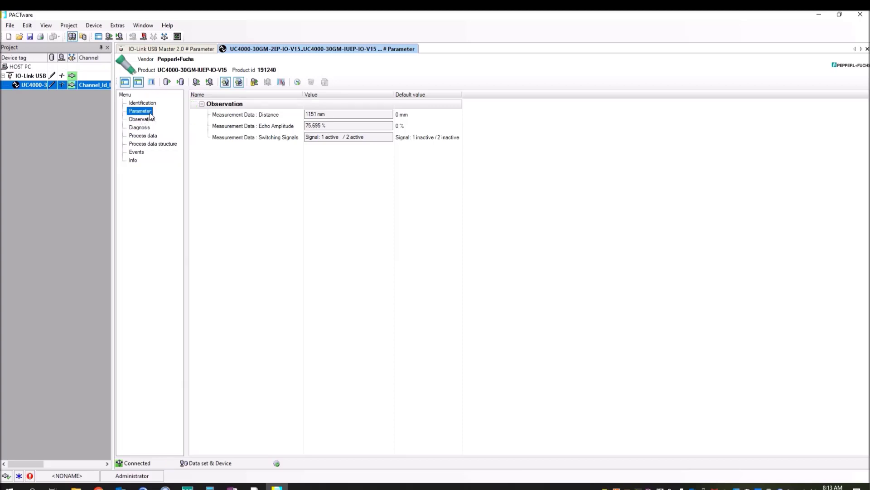
click(150, 116)
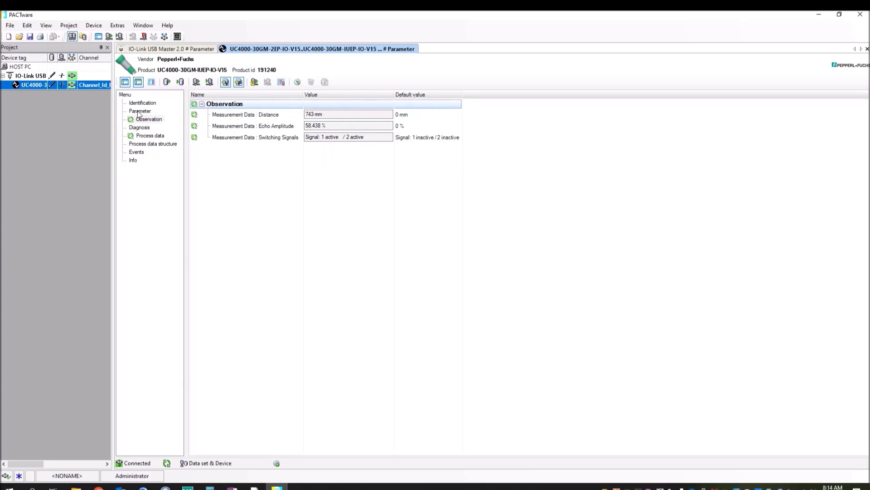
Stop cyclic reading and upload once, freezing Observation at 776 mm and 57.653 %.
click(226, 82)
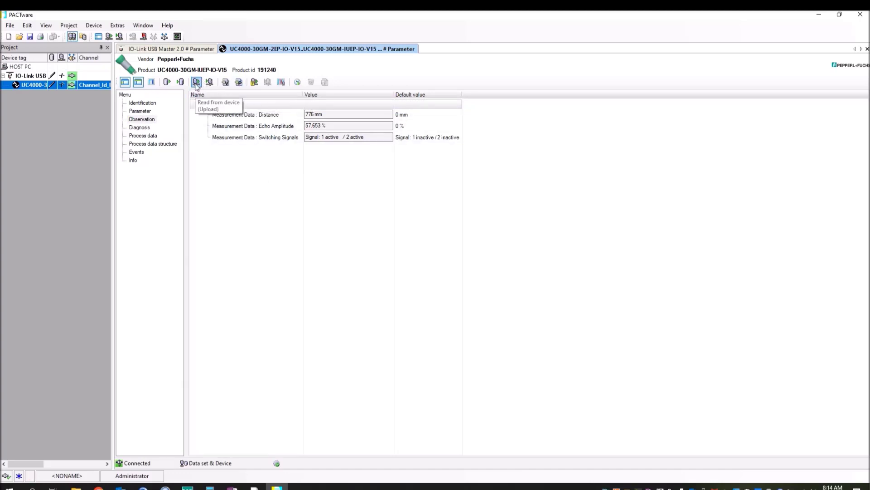
click(197, 83)
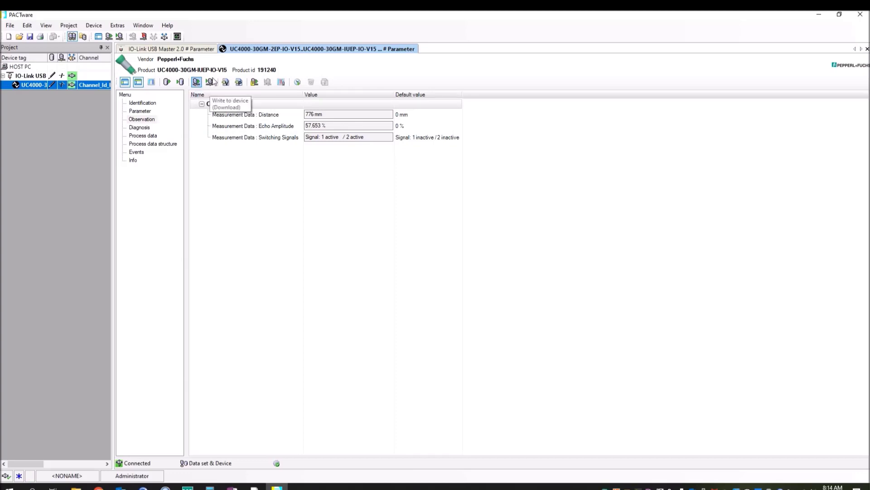